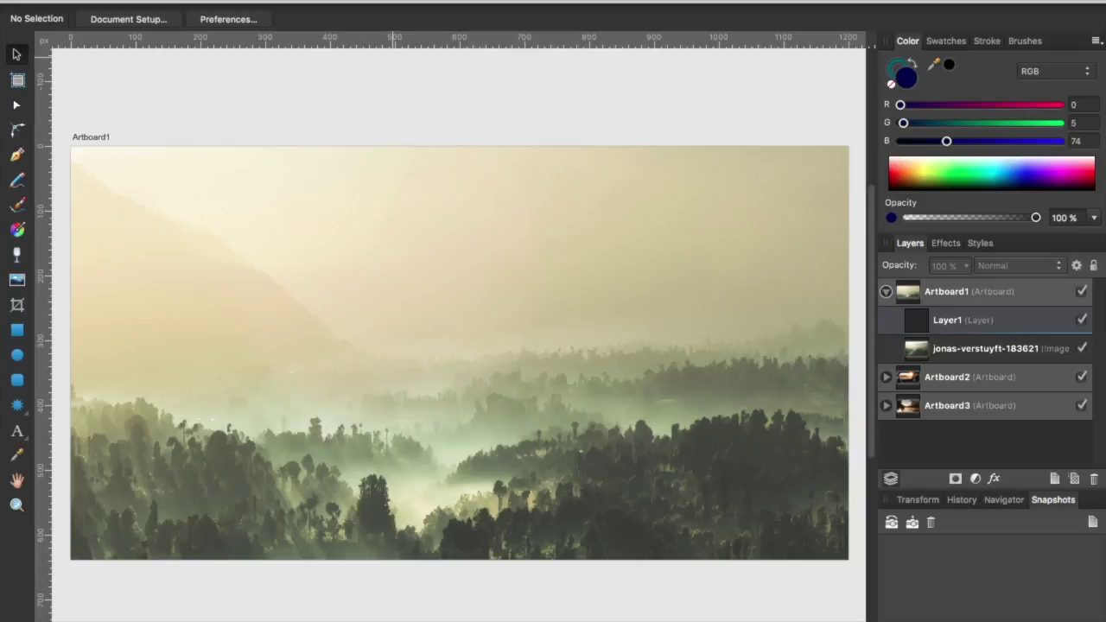
Show the Symbols studio and dock it in the same group as the Color studio.
left_click(393, 0)
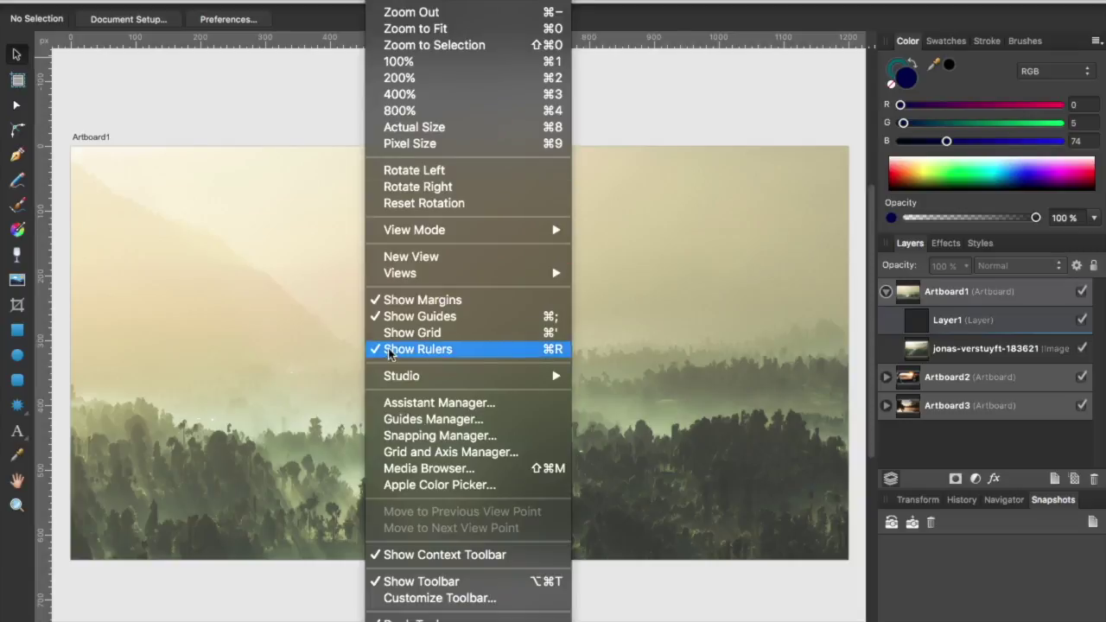
mouse_move(393, 377)
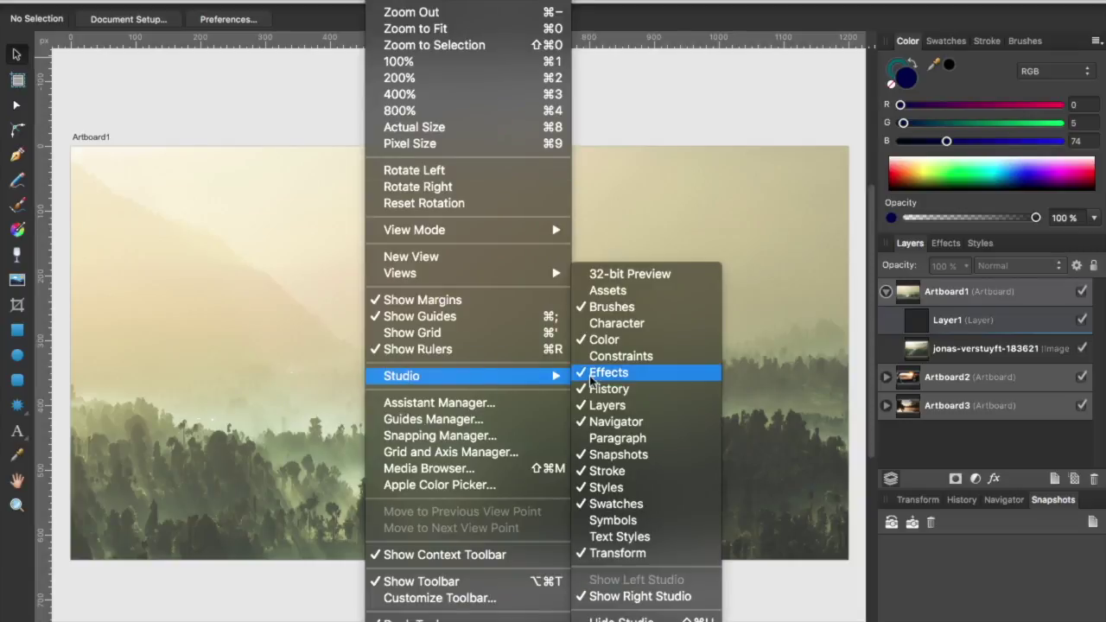
left_click(614, 522)
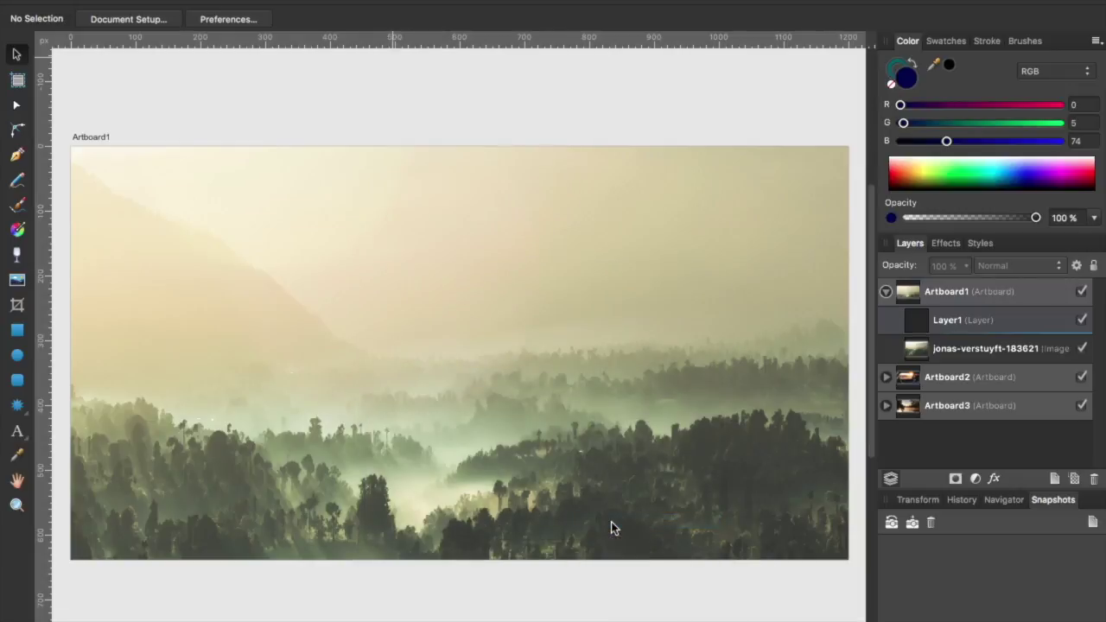
left_click_drag(681, 119, 709, 116)
left_click_drag(635, 123, 944, 47)
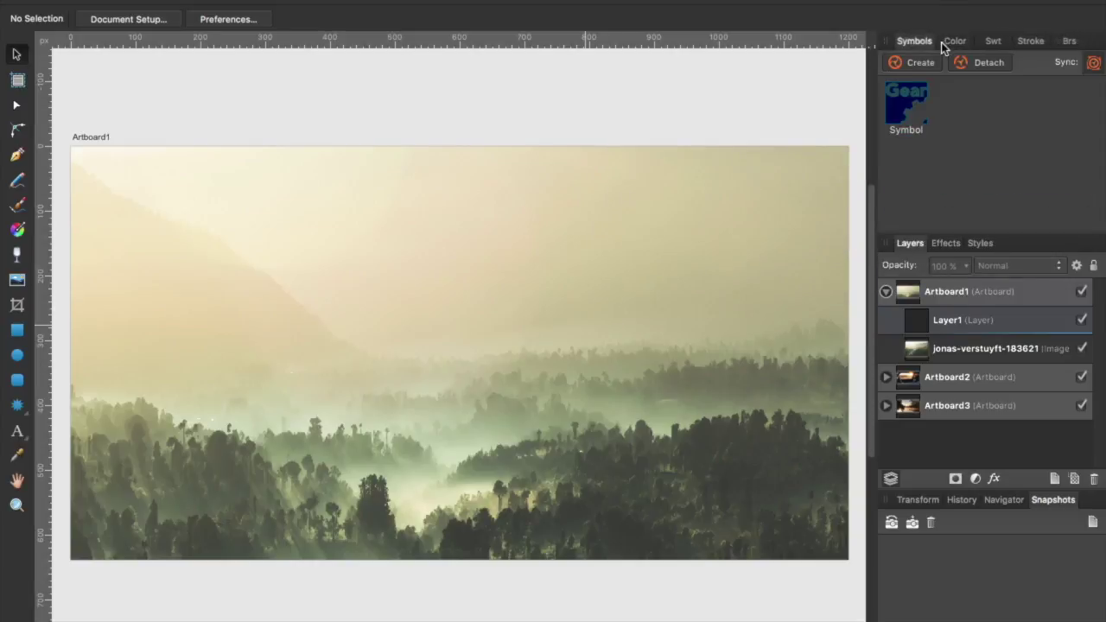
Delete the existing Gear symbol from the document's symbols.
right_click(903, 94)
left_click(915, 123)
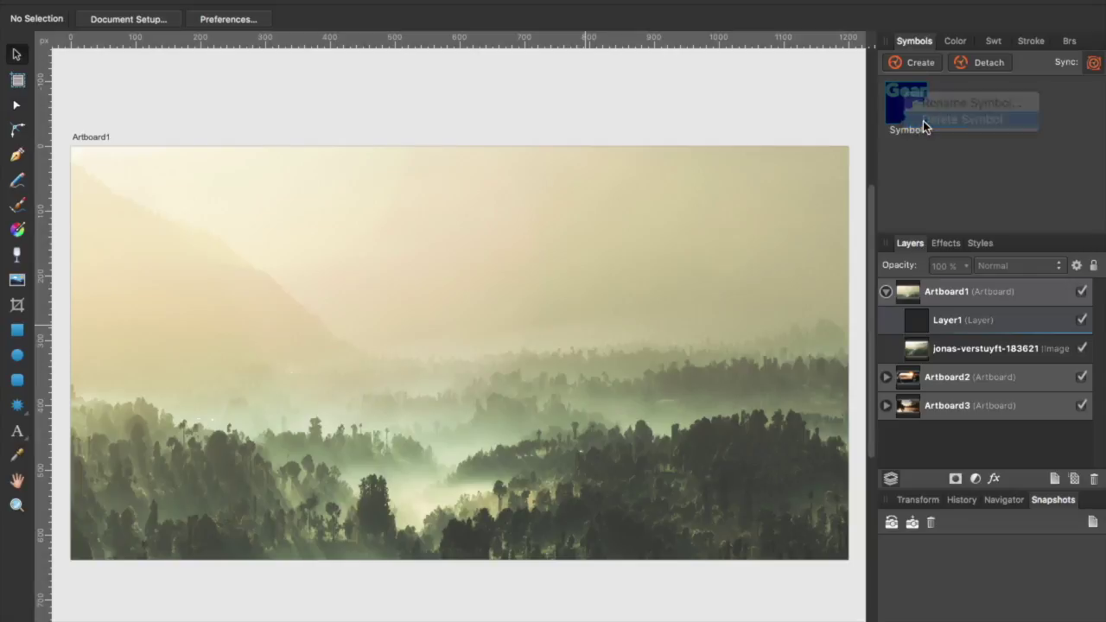
left_click(707, 216)
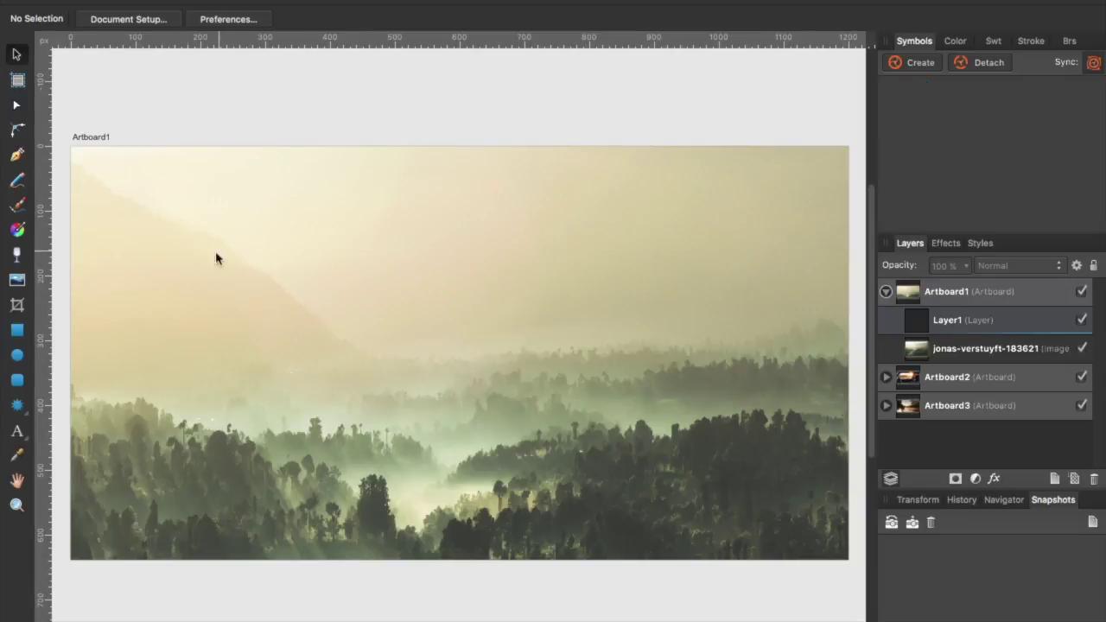
Draw a square about 140 px wide and place it near the upper left corner of Artboard1.
left_click(17, 329)
left_click_drag(106, 171, 223, 261)
left_click(16, 53)
left_click_drag(149, 224, 132, 216)
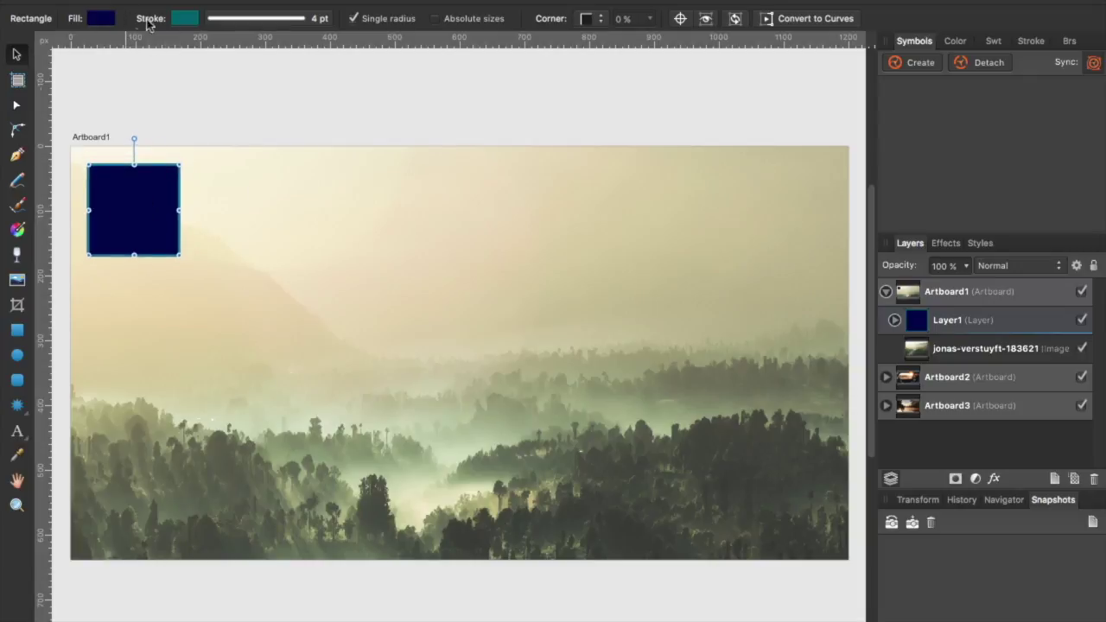
Give the square a linear gradient fill and colour the gradient's end stop yellow.
left_click(101, 19)
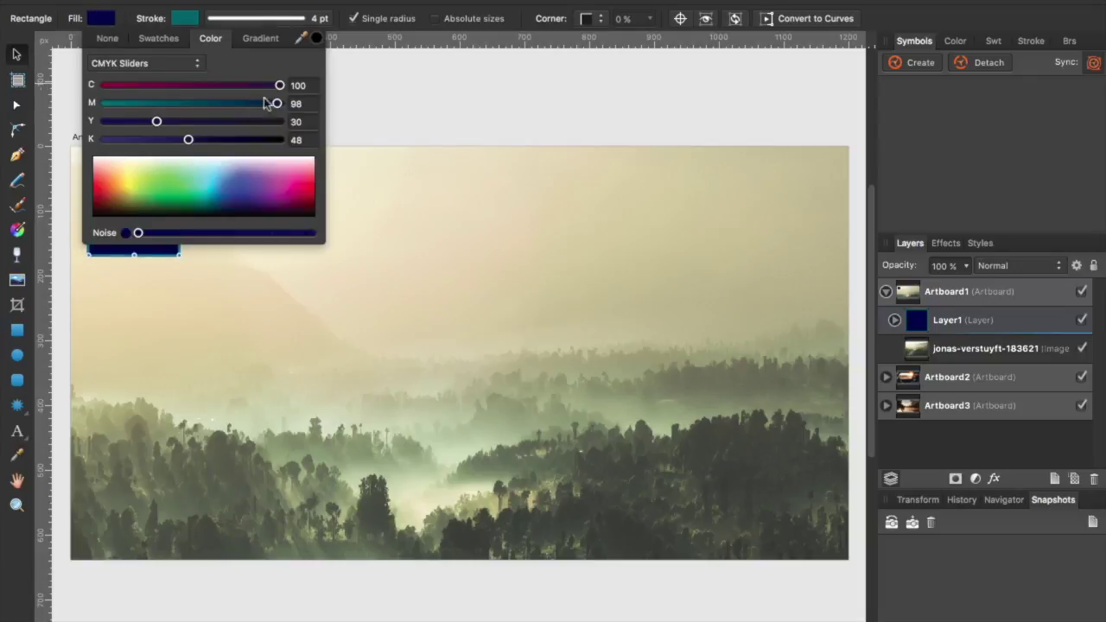
left_click(259, 39)
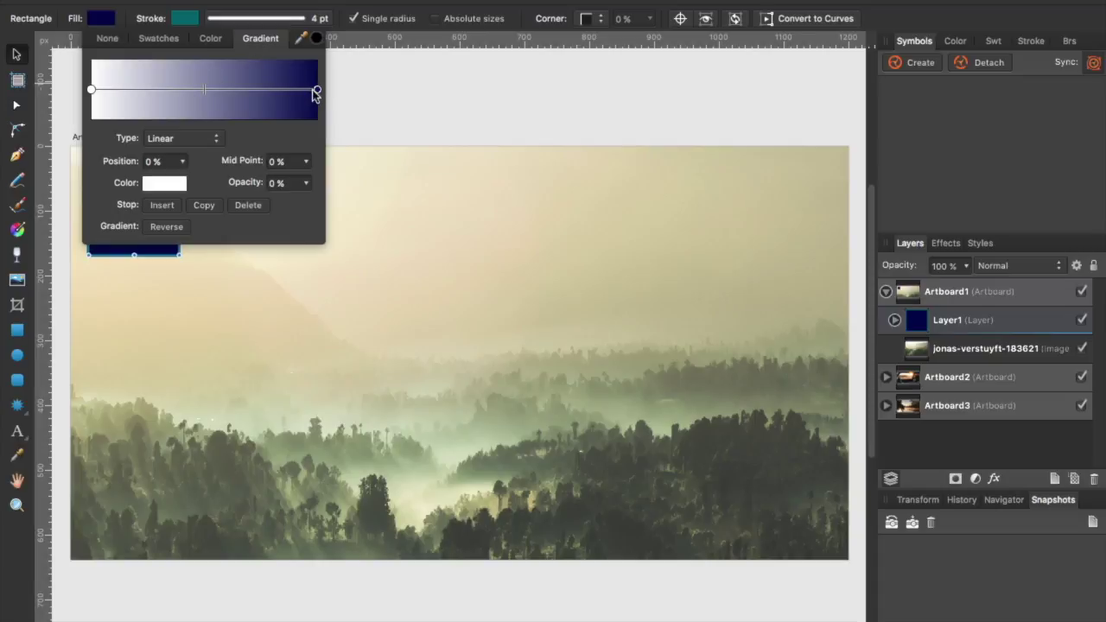
left_click(316, 89)
left_click(177, 184)
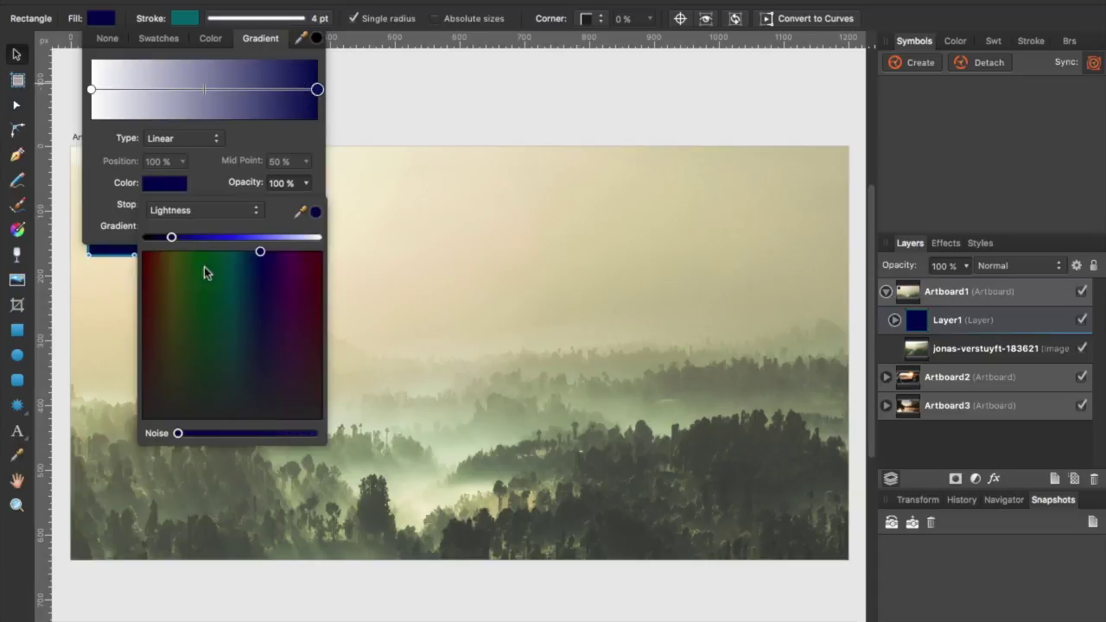
left_click_drag(171, 239, 237, 240)
left_click(222, 210)
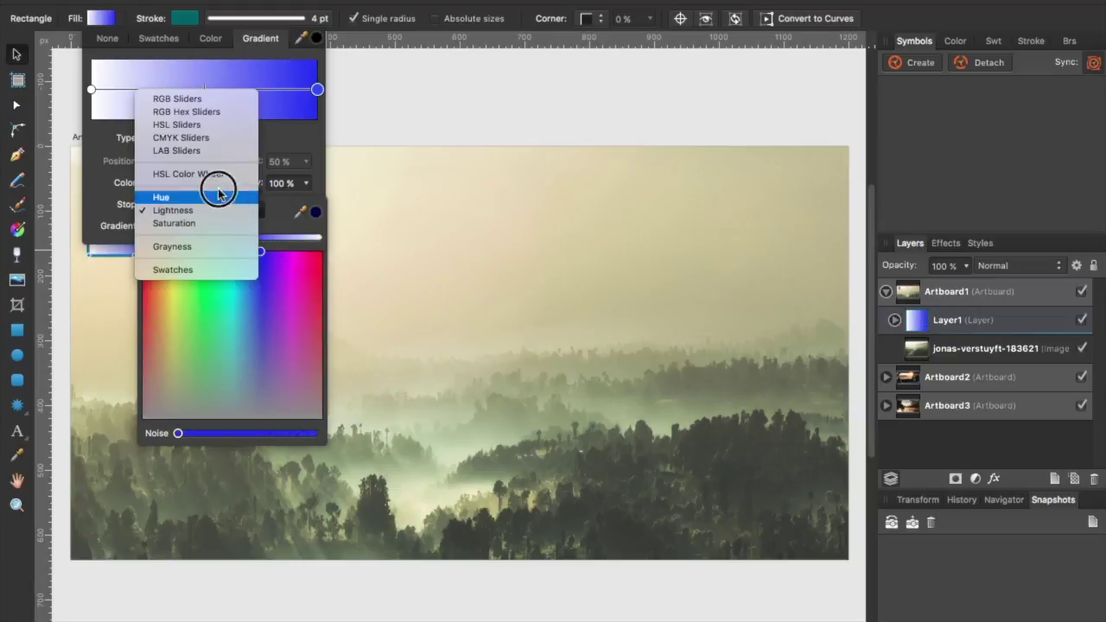
left_click(199, 101)
left_click(163, 357)
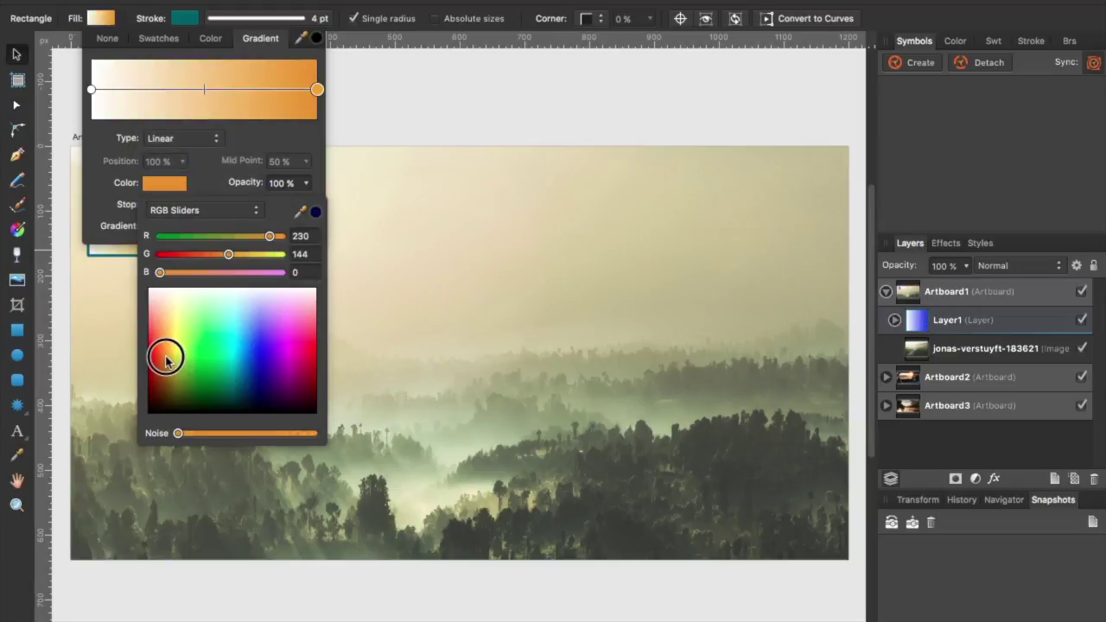
left_click_drag(181, 361, 173, 343)
Set the gradient's start stop to a brownish orange, RGB 179, 104, 0.
left_click(91, 89)
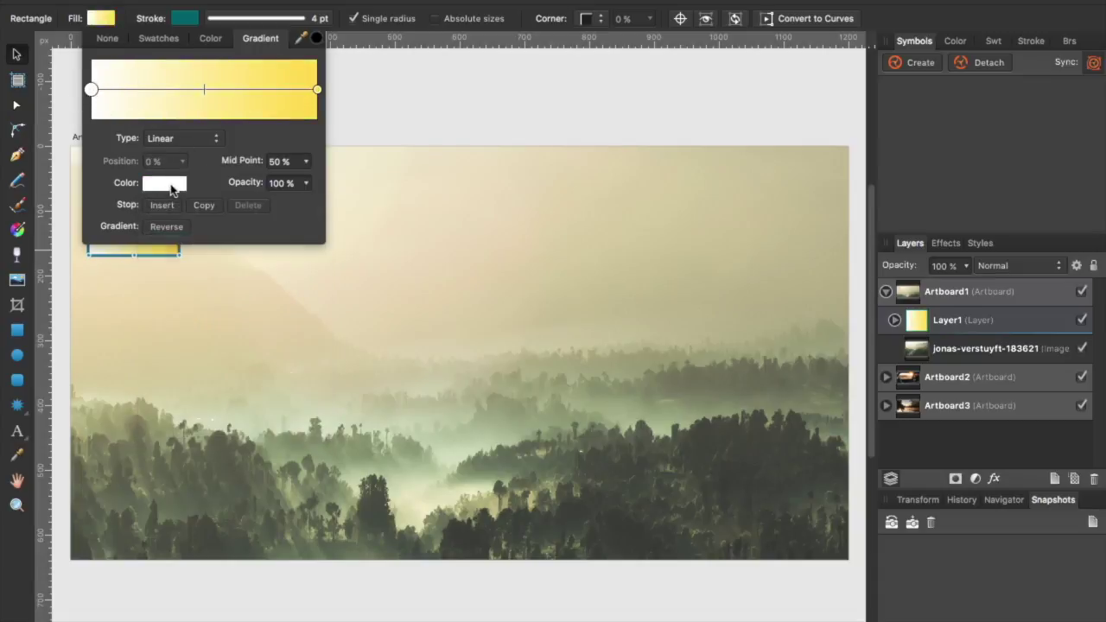
left_click(168, 184)
left_click_drag(171, 345, 166, 371)
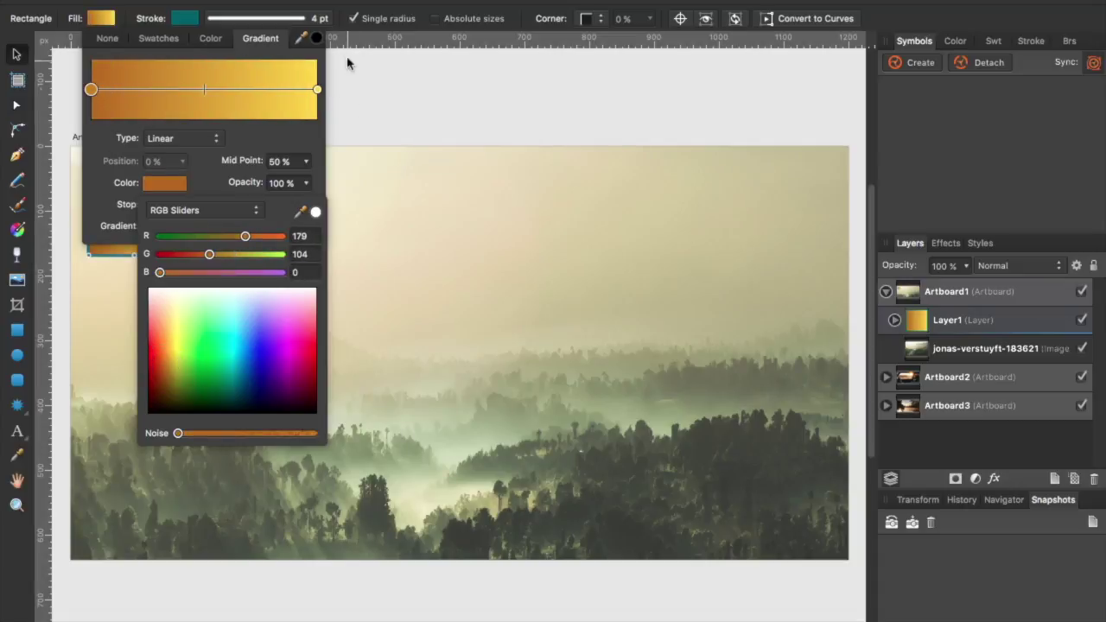
left_click(370, 95)
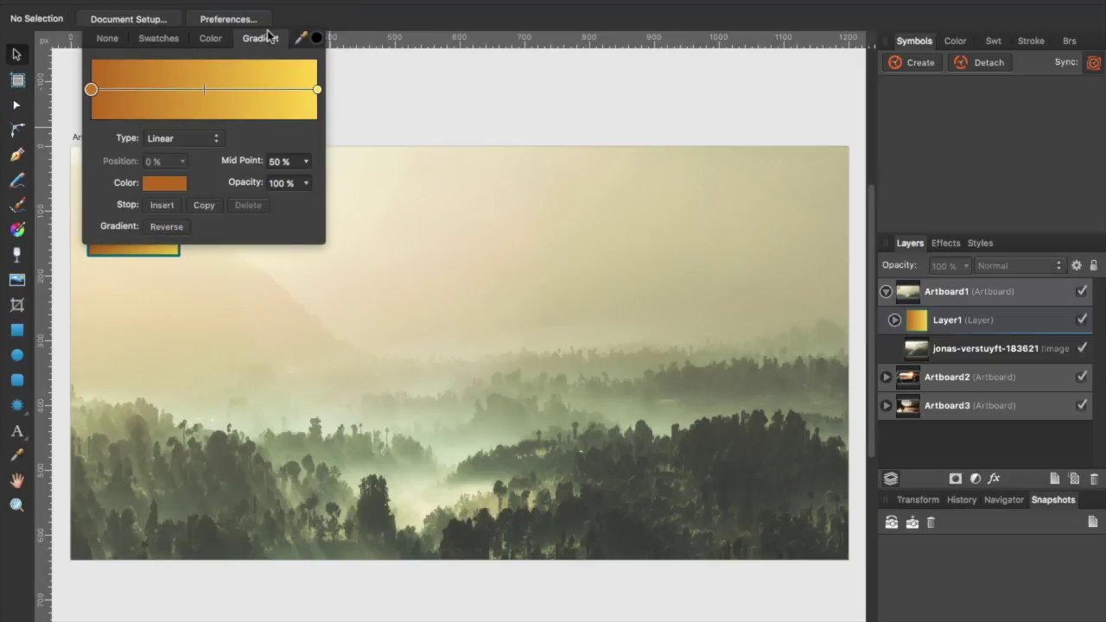
Reorient the square's gradient diagonally, starting at its upper right corner and ending just below its lower left area.
left_click(18, 231)
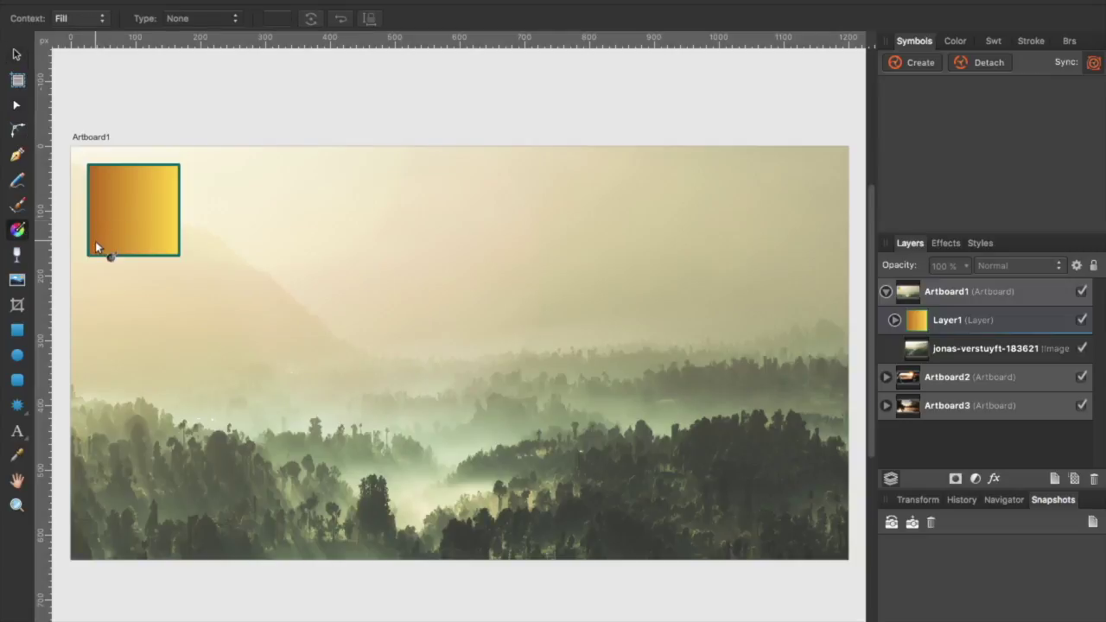
left_click(140, 185)
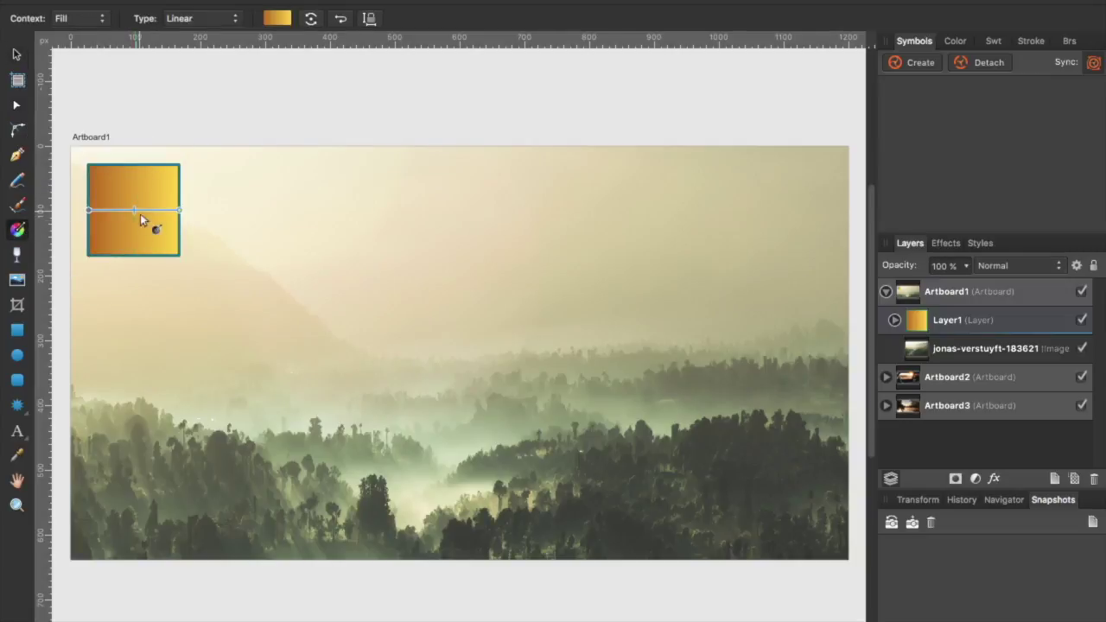
left_click_drag(88, 210, 134, 164)
left_click_drag(177, 210, 101, 278)
left_click_drag(134, 164, 179, 164)
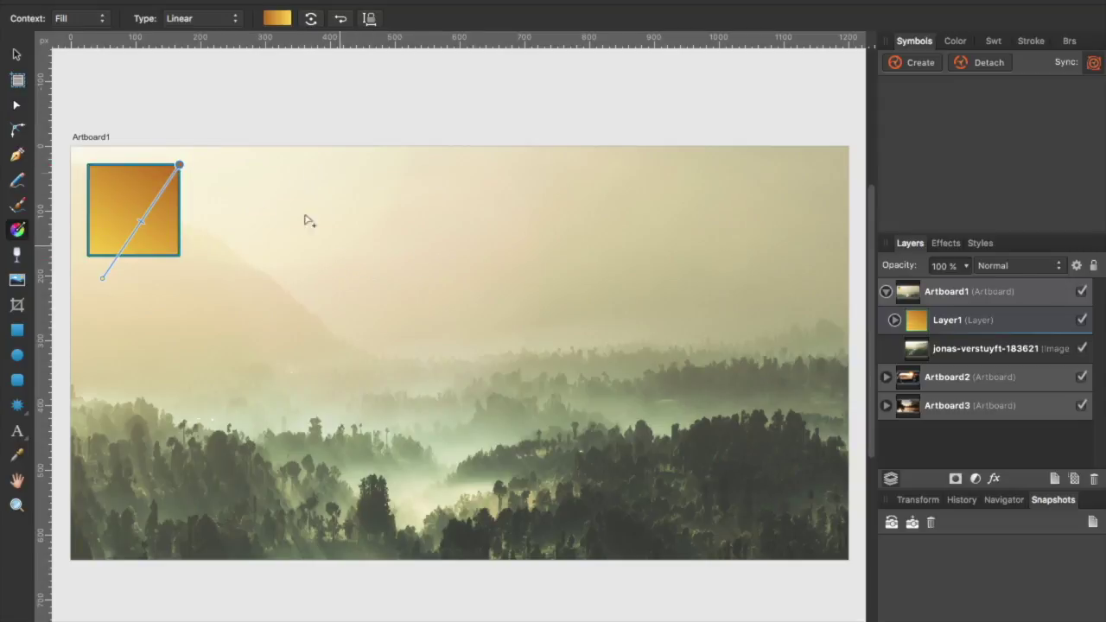
left_click(15, 53)
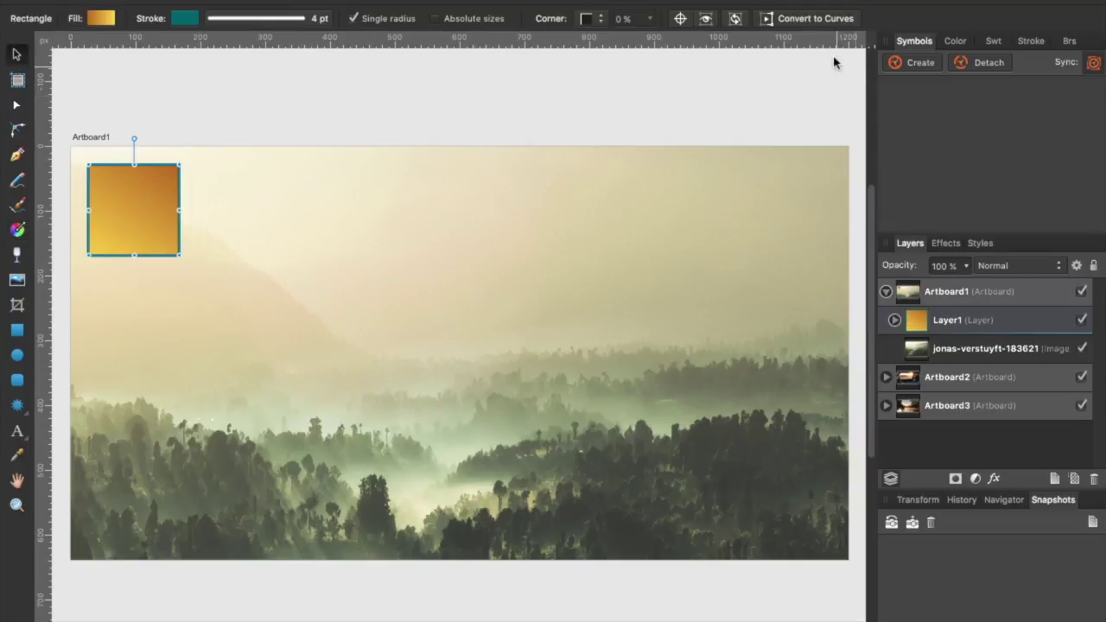
Remove the square's teal stroke by setting it to none.
left_click(969, 43)
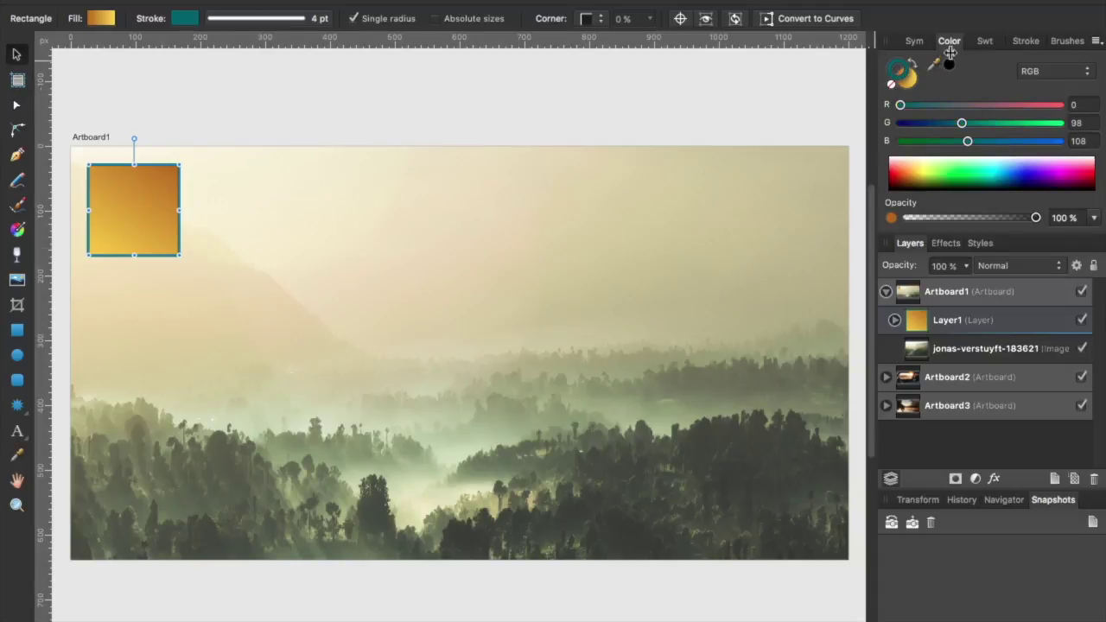
left_click(183, 18)
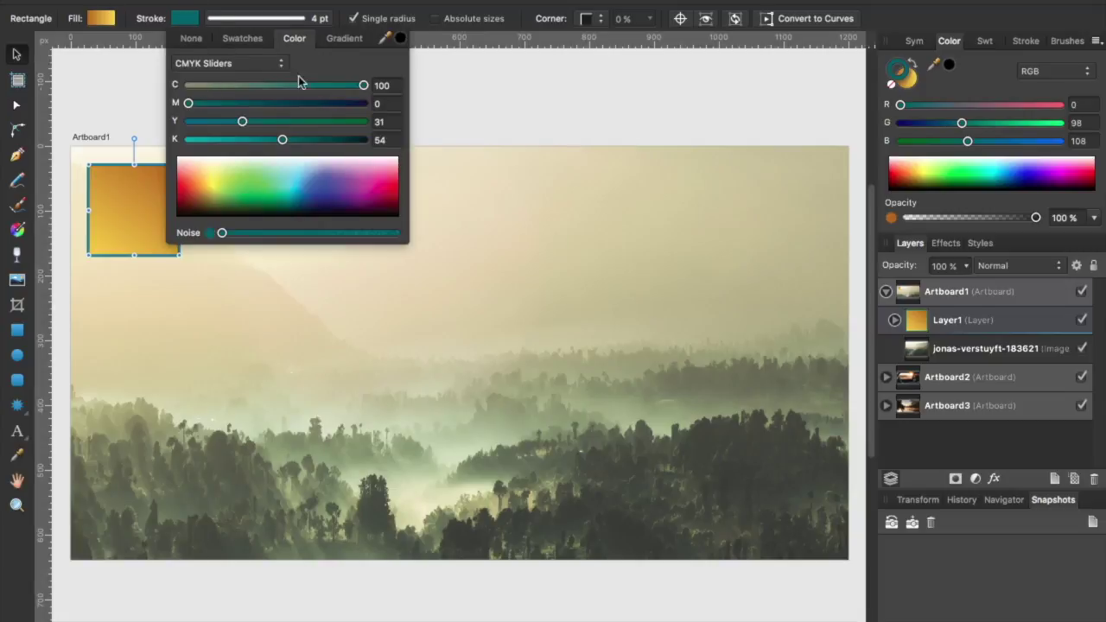
left_click(902, 71)
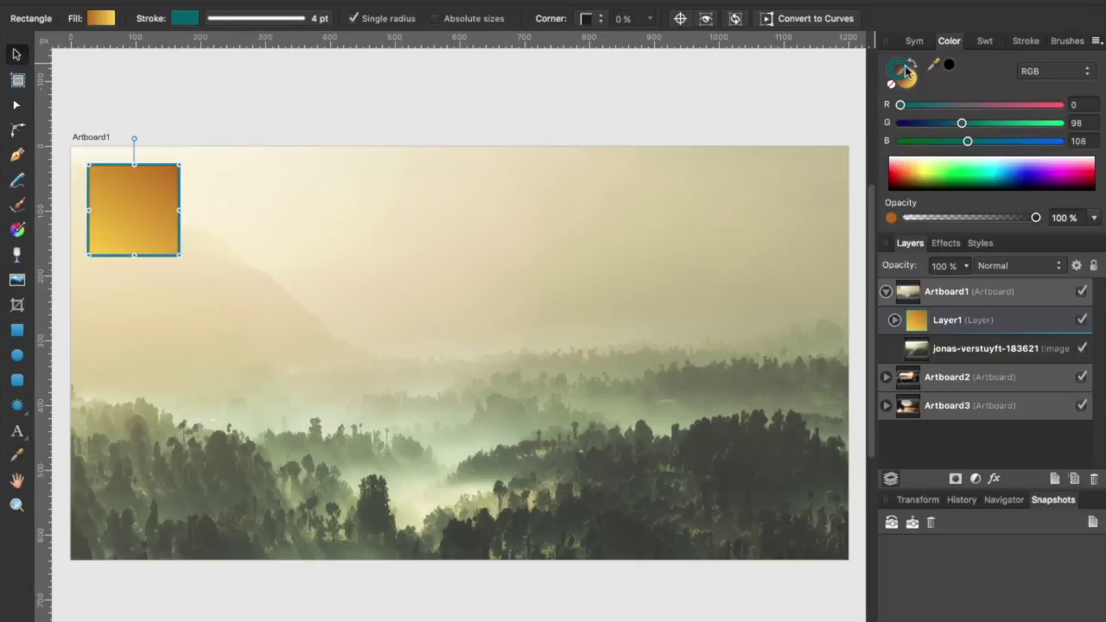
left_click(893, 84)
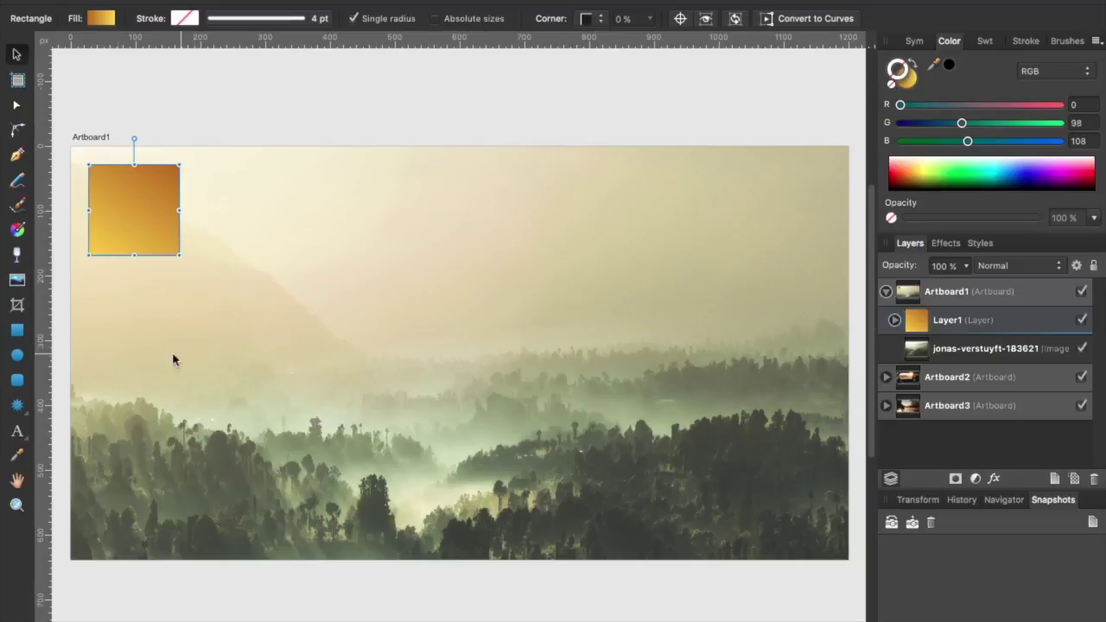
Shift the square slightly down and right, and lay a thin bar about 154 × 5 px across its upper part.
left_click_drag(152, 228, 169, 238)
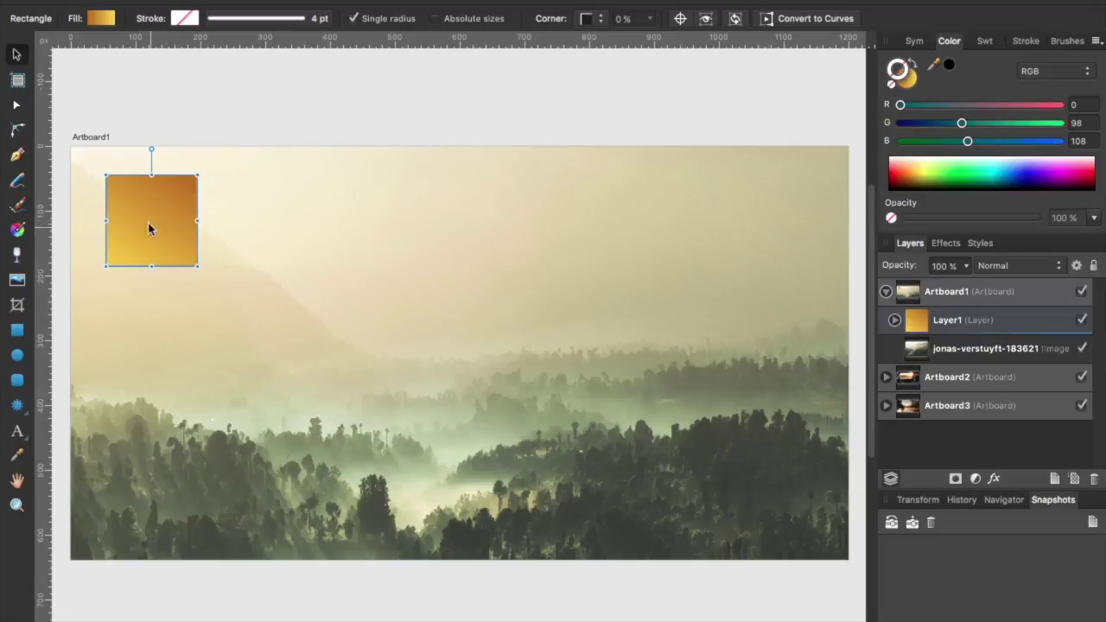
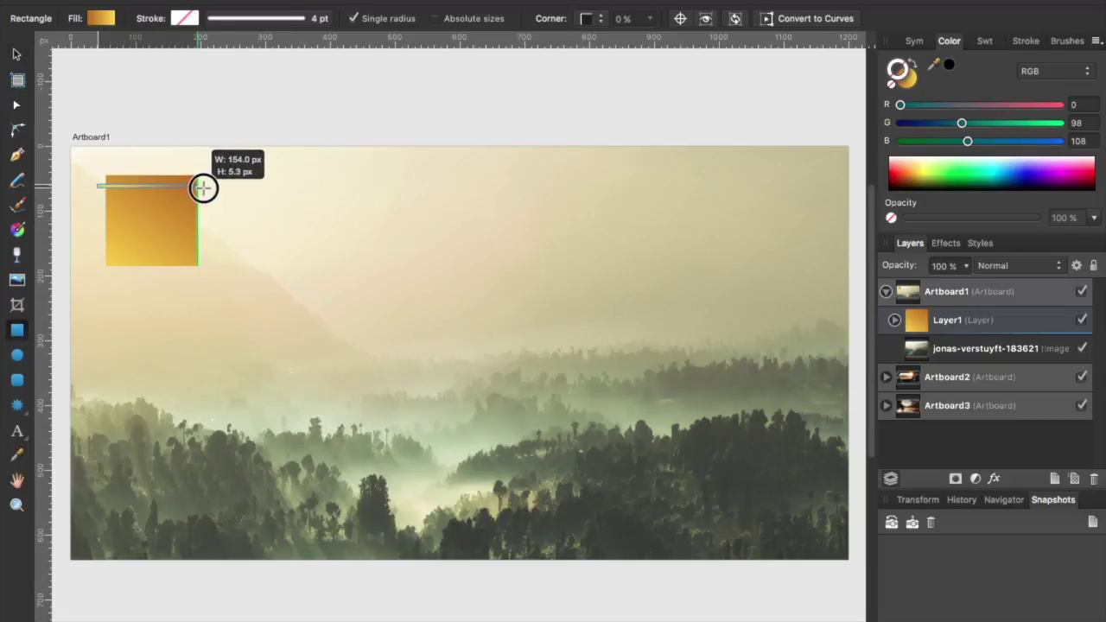
key("v")
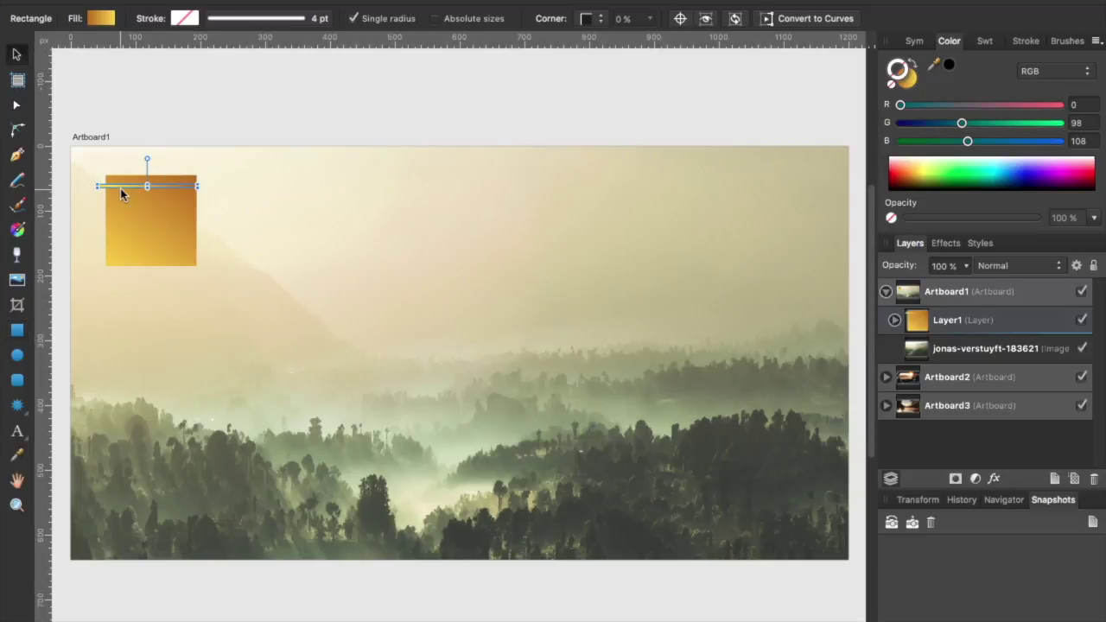
left_click_drag(121, 192, 128, 190)
Draw a double star over the lower right part of the square.
left_click(18, 407)
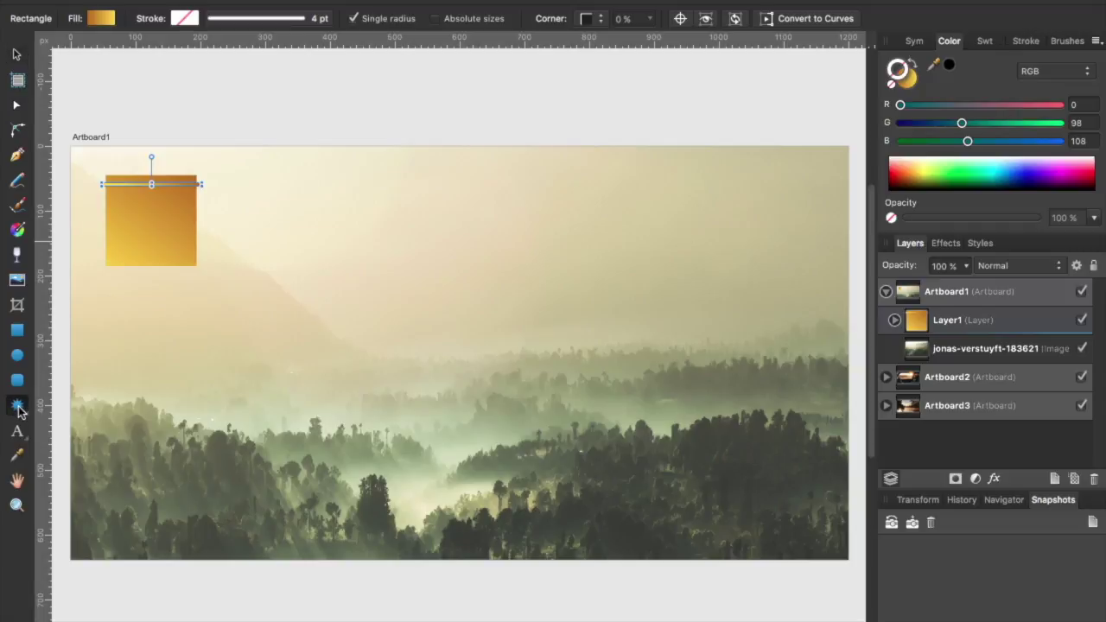
left_click_drag(233, 299, 108, 224)
left_click(19, 55)
left_click_drag(172, 263, 153, 252)
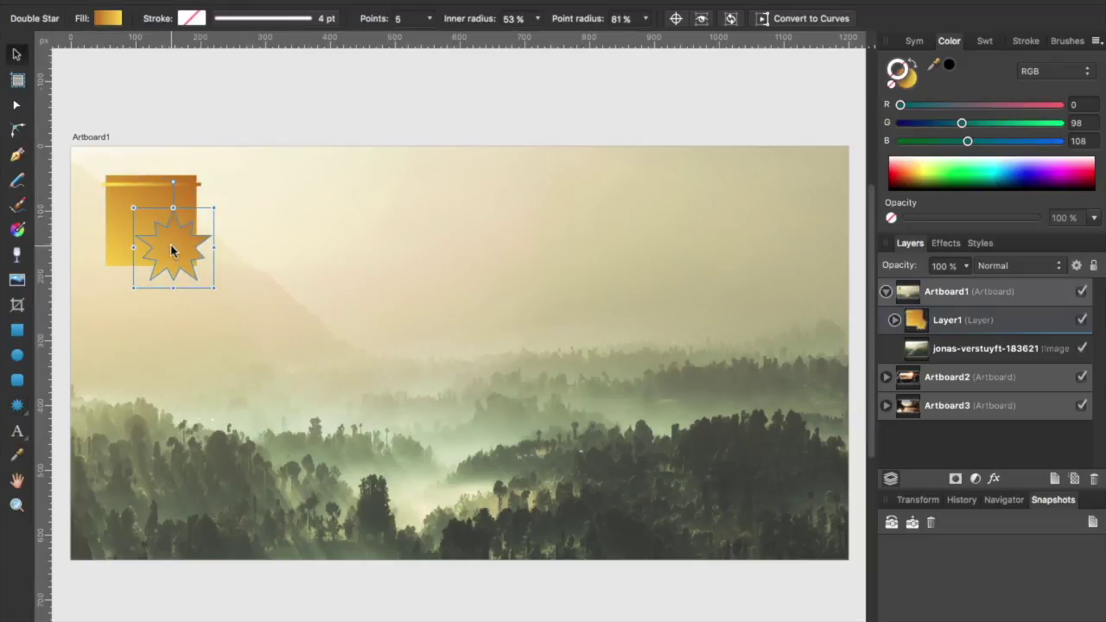
Resize the double star and position it so it overlaps the square's lower right corner.
left_click_drag(212, 286, 191, 262)
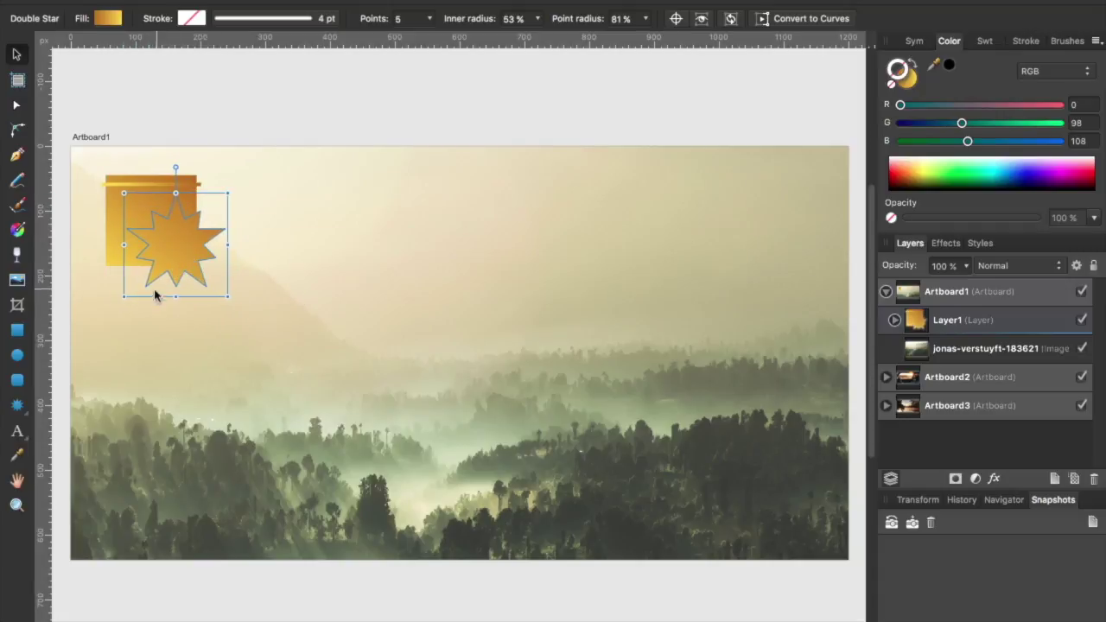
mouse_move(121, 300)
left_mouse_down()
mouse_move(111, 299)
mouse_move(123, 297)
left_mouse_up()
left_click_drag(176, 250, 194, 270)
left_click_drag(230, 309, 216, 292)
left_click_drag(165, 247, 187, 258)
left_click(112, 225, "shift")
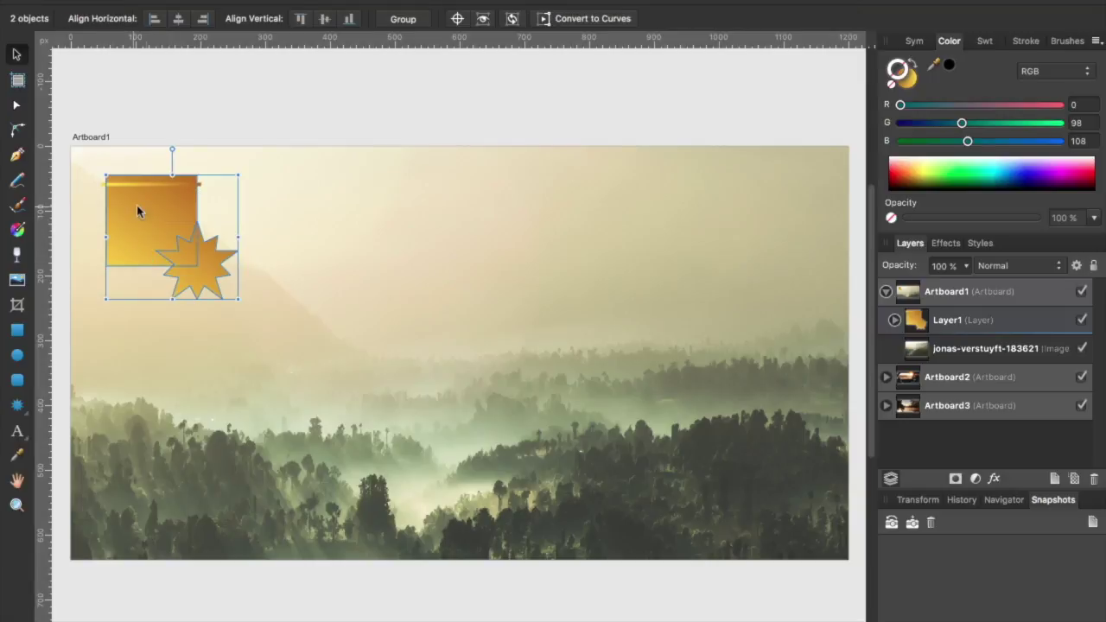
left_click(129, 185, "shift")
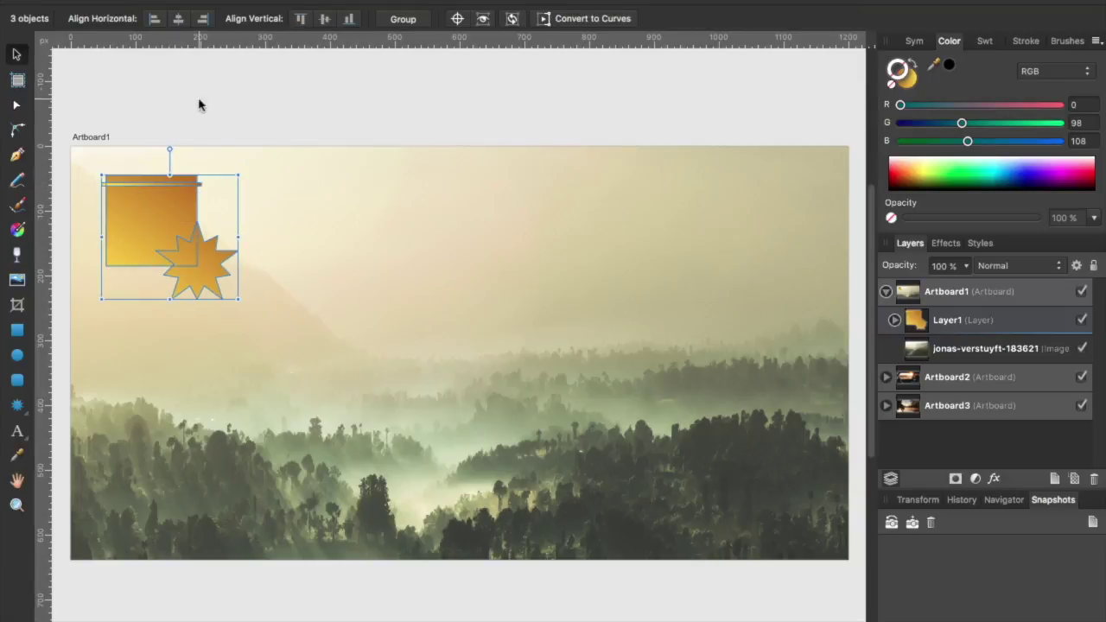
left_click(89, 173)
left_click_drag(88, 173, 192, 252)
key("ctrl+z")
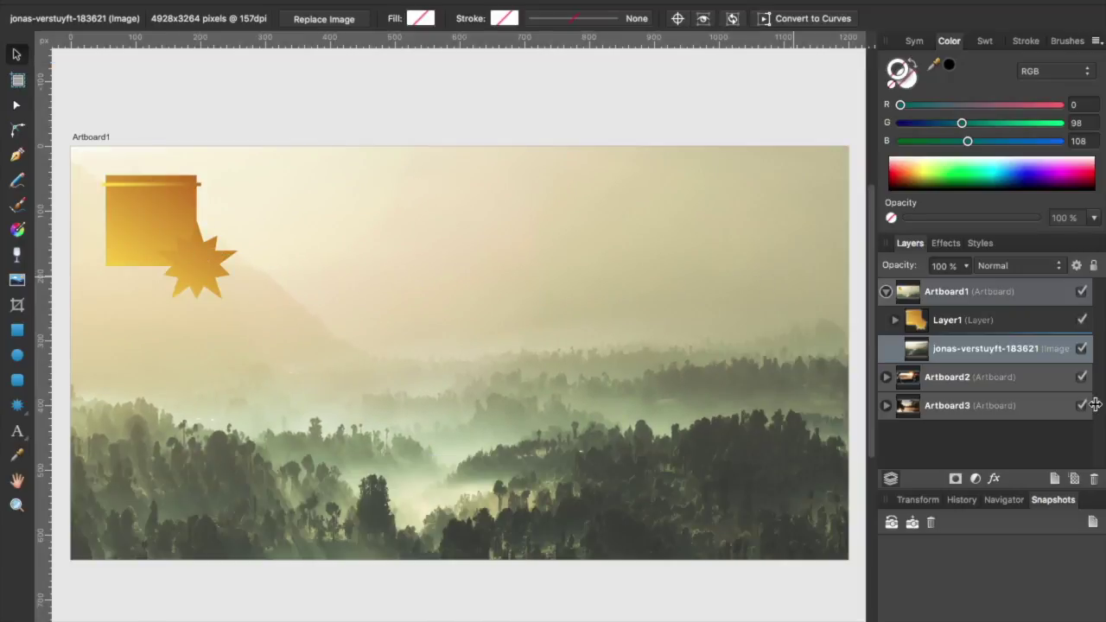
Select all three shapes on Layer1 and subtract the thin bar and double star from the gradient square.
left_click(949, 329)
left_click(250, 286)
left_click(891, 479)
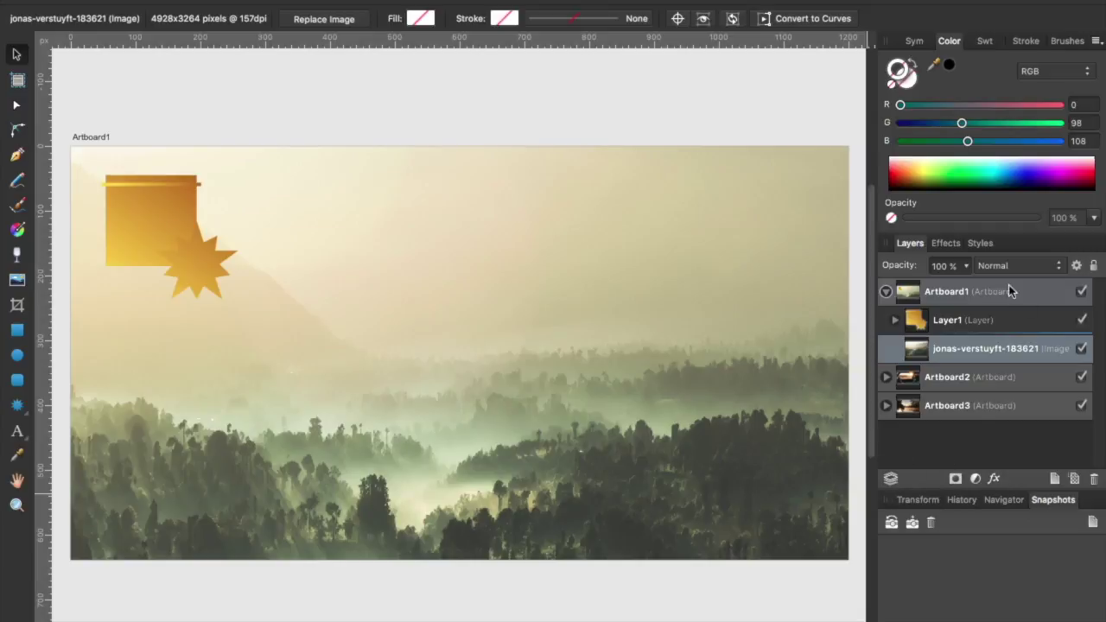
left_click(953, 318)
left_click_drag(291, 344, 77, 153)
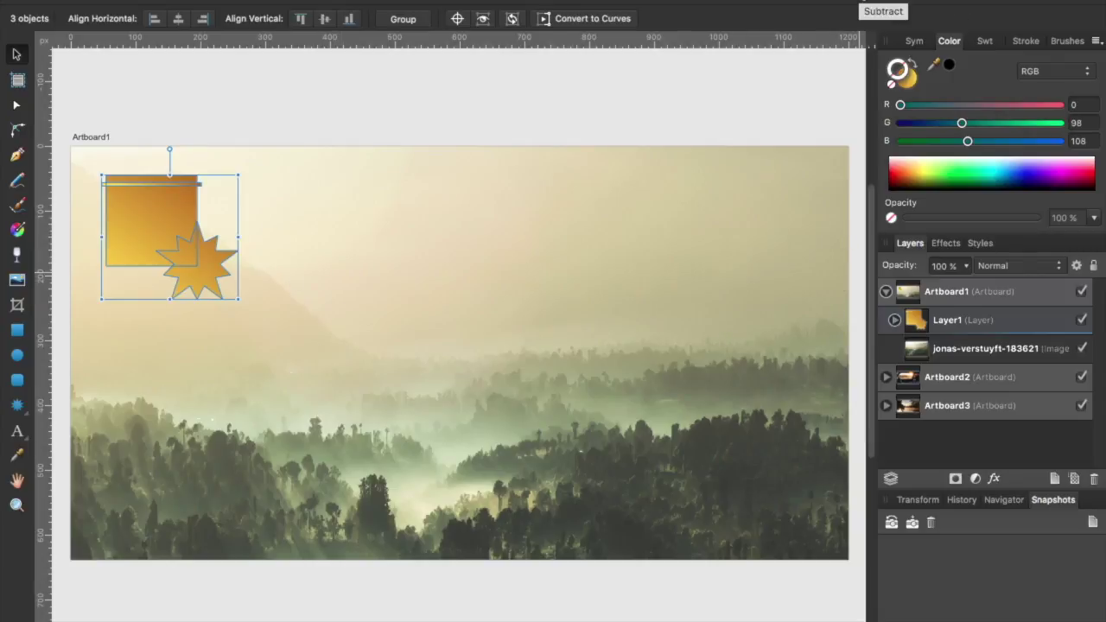
left_click(873, 2)
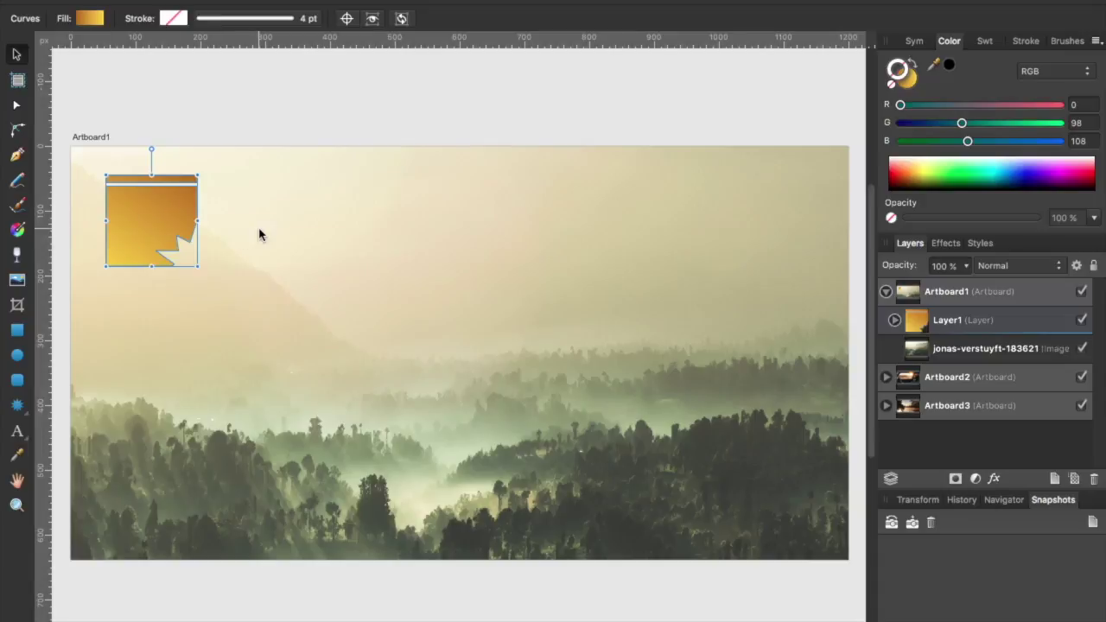
Add the artistic text "Sunlight" on Artboard1 in Avenir Black at 266.2 pt.
left_click(138, 129)
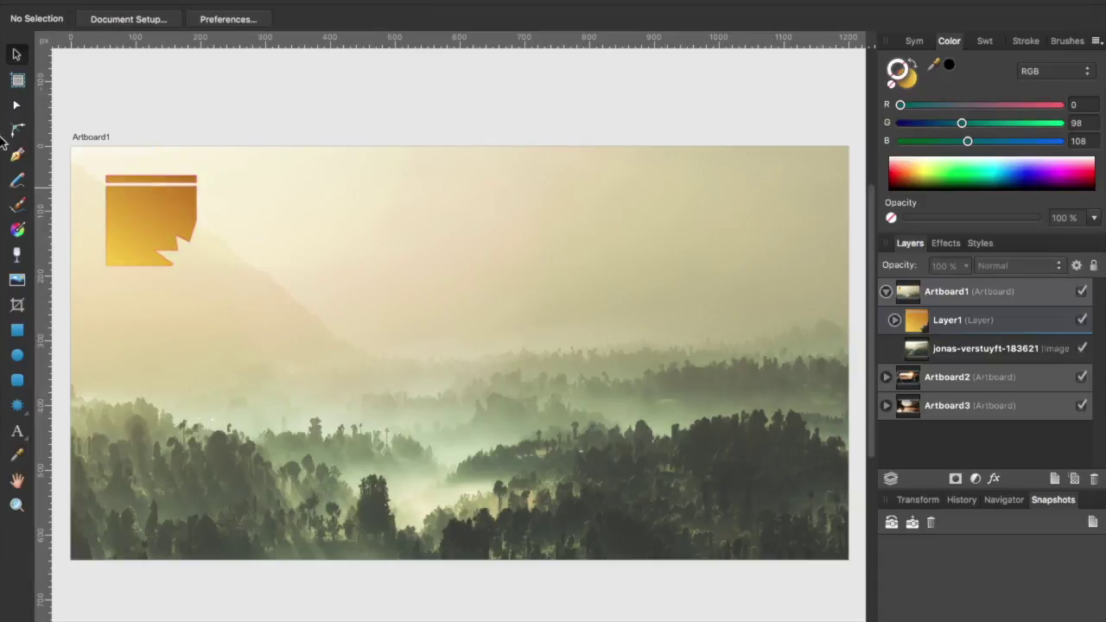
left_click(19, 432)
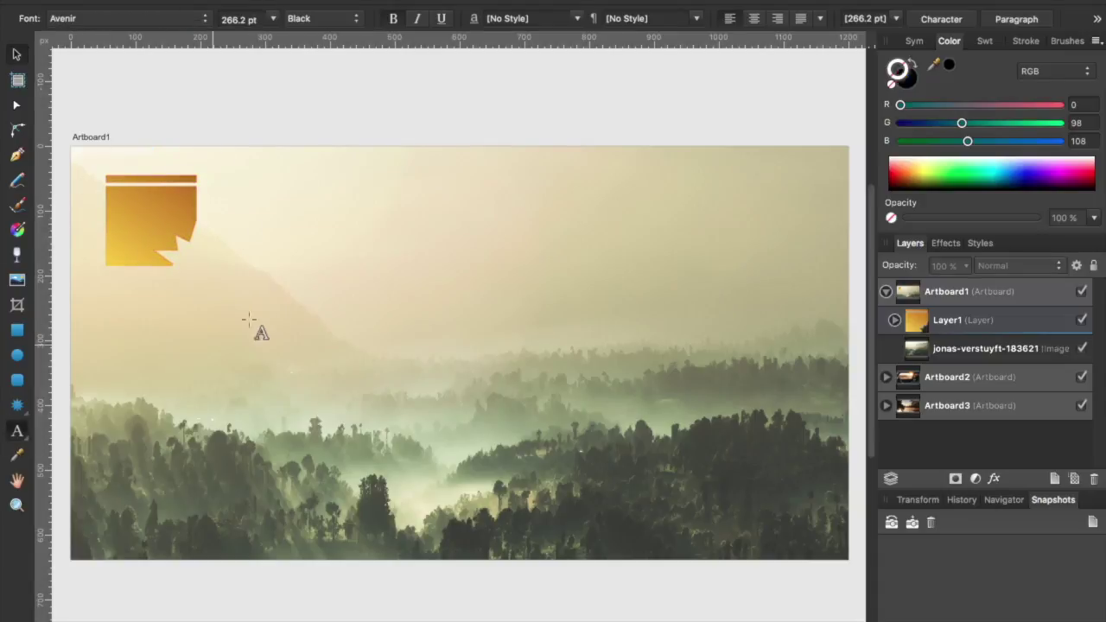
left_click(281, 232)
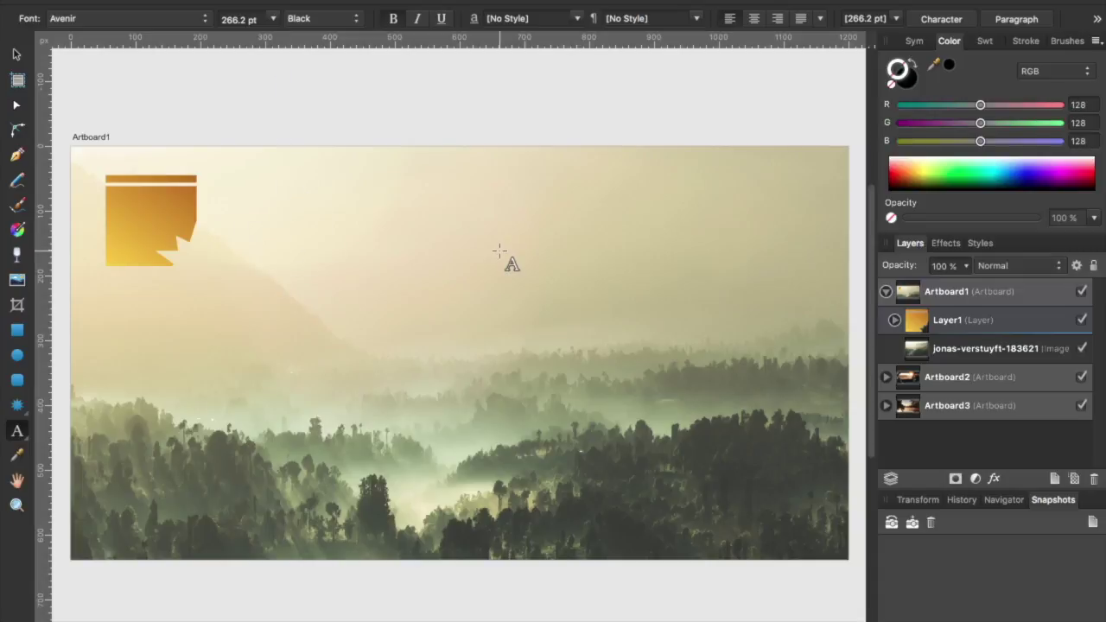
type("Sunligh")
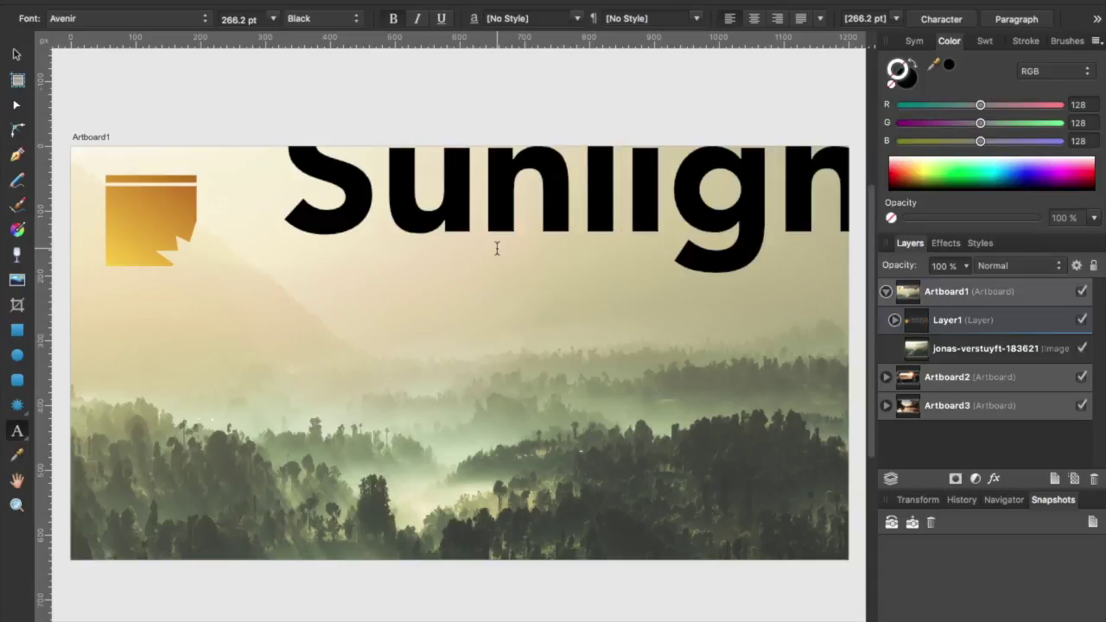
key("super+a")
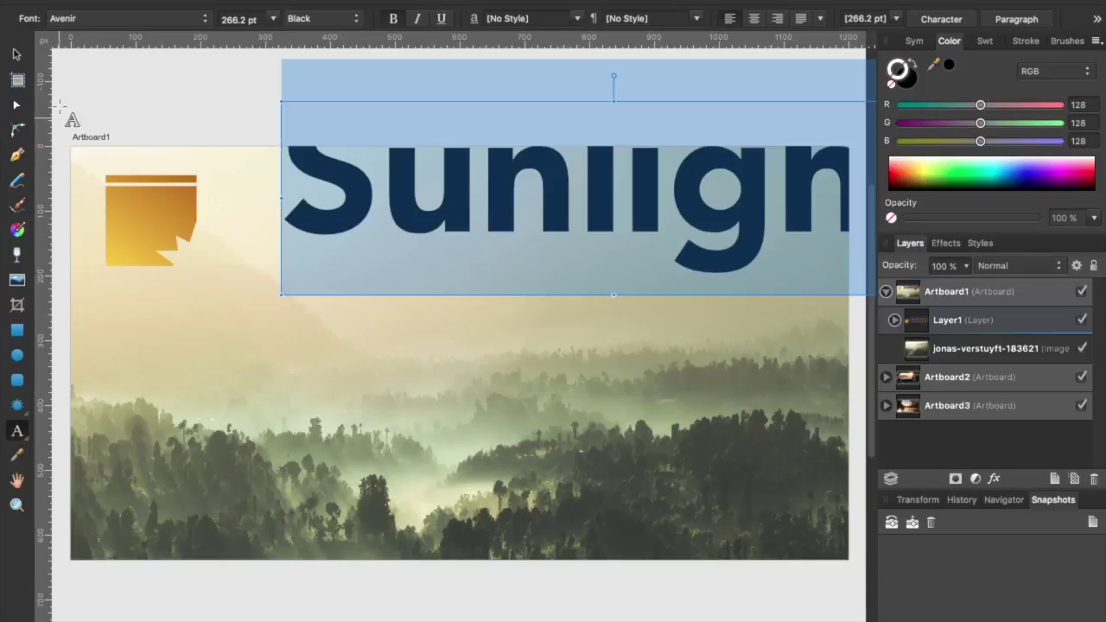
Scale the Sunlight text down to about 64.9 pt and position it over the gradient shape, just below its thin horizontal gap.
left_click(15, 56)
left_click_drag(356, 214, 170, 415)
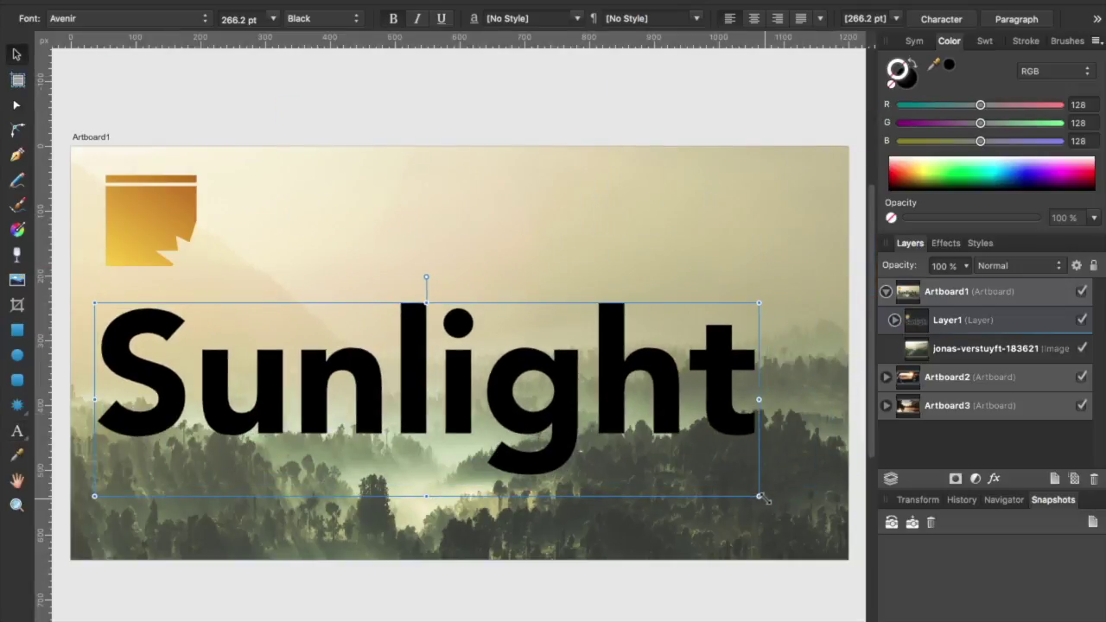
left_click_drag(759, 496, 413, 313)
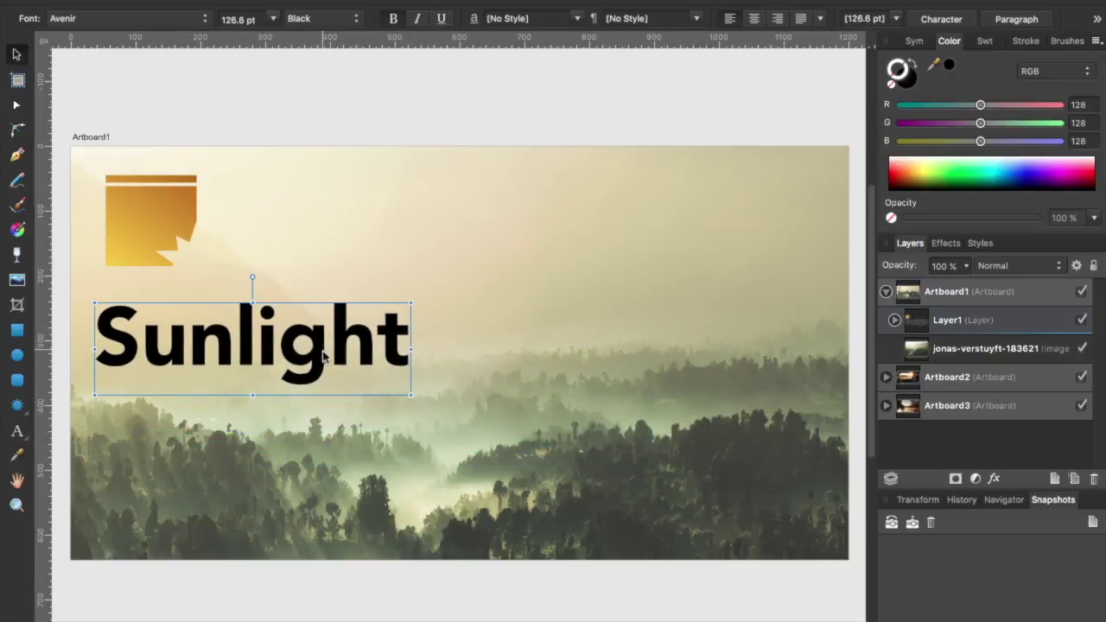
left_click_drag(312, 367, 323, 248)
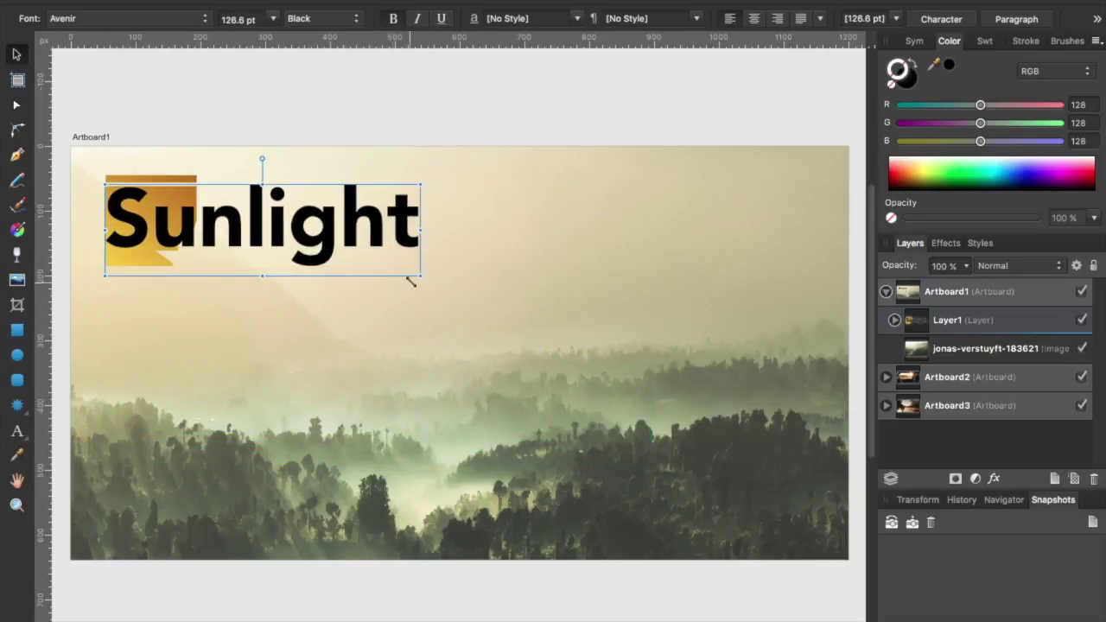
left_click_drag(420, 278, 281, 188)
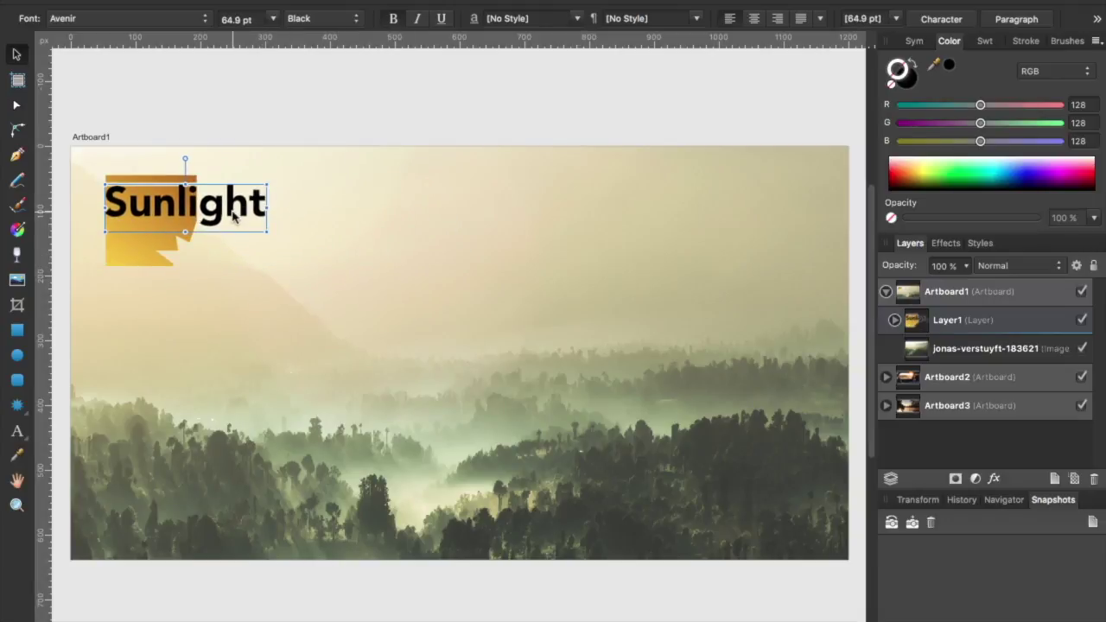
key("shift+Up")
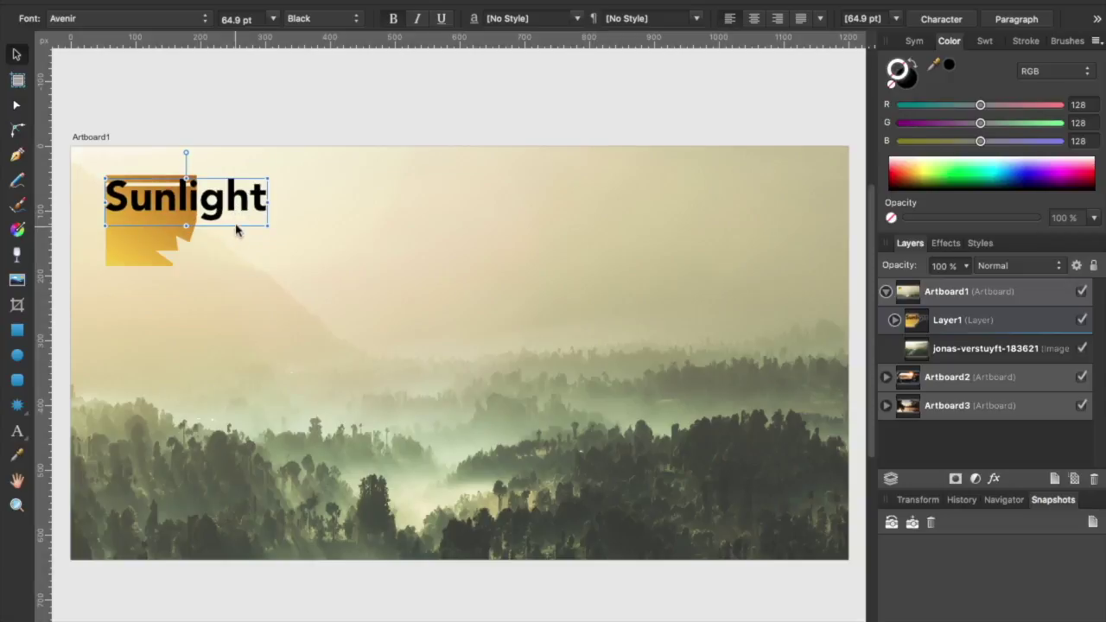
left_click_drag(217, 212, 229, 220)
key("shift+Left")
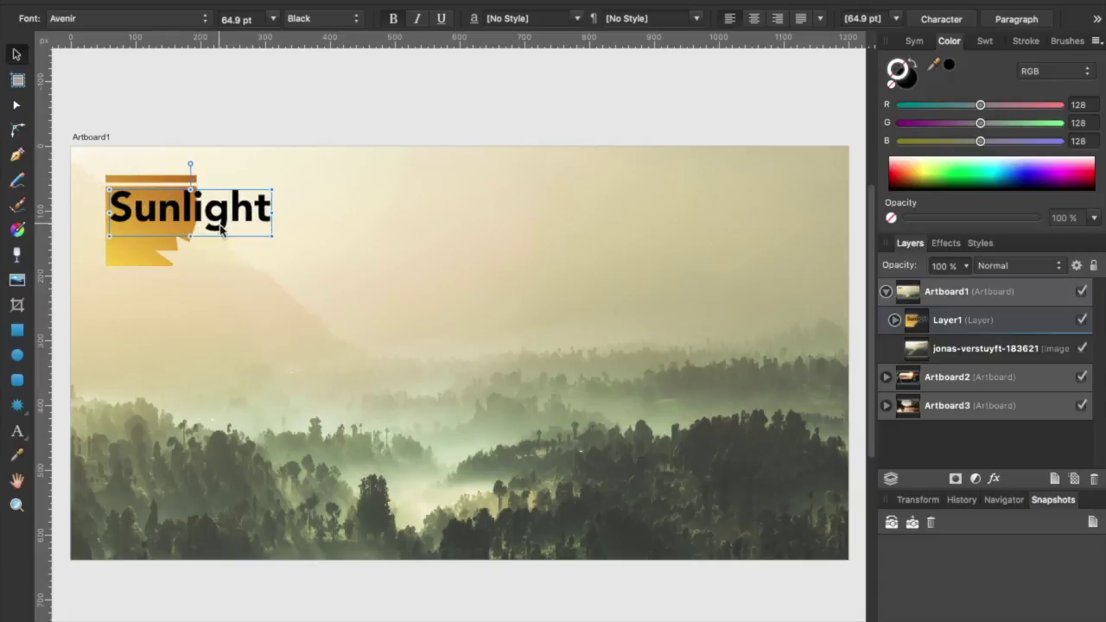
Change the Sunlight text to a pure white fill (RGB 255, 255, 255) with no outline.
left_click(916, 68)
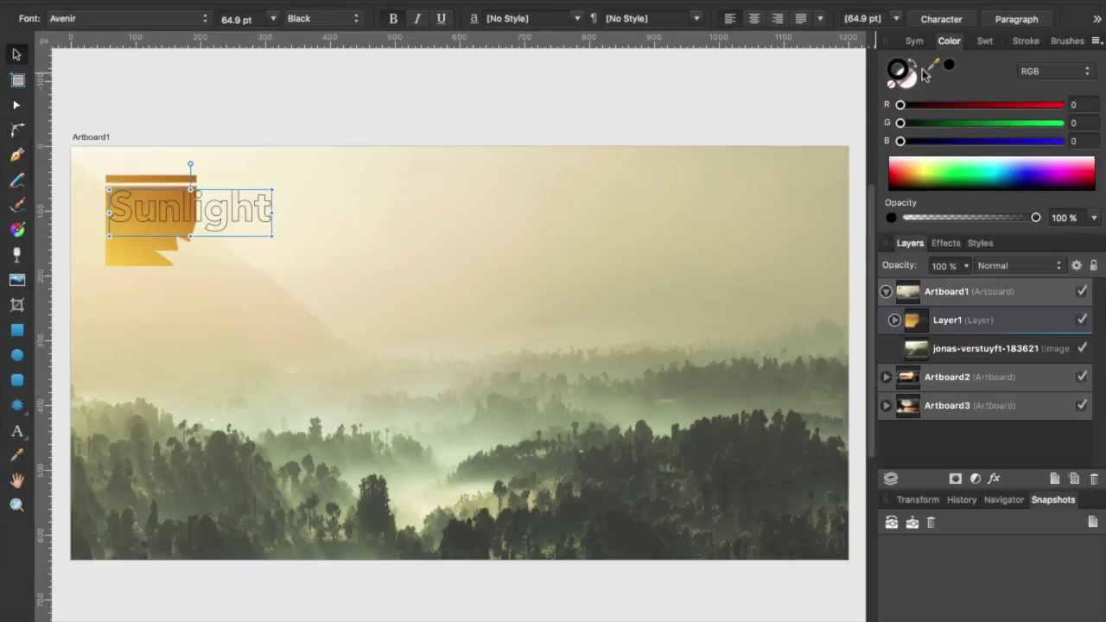
left_click_drag(942, 160, 953, 157)
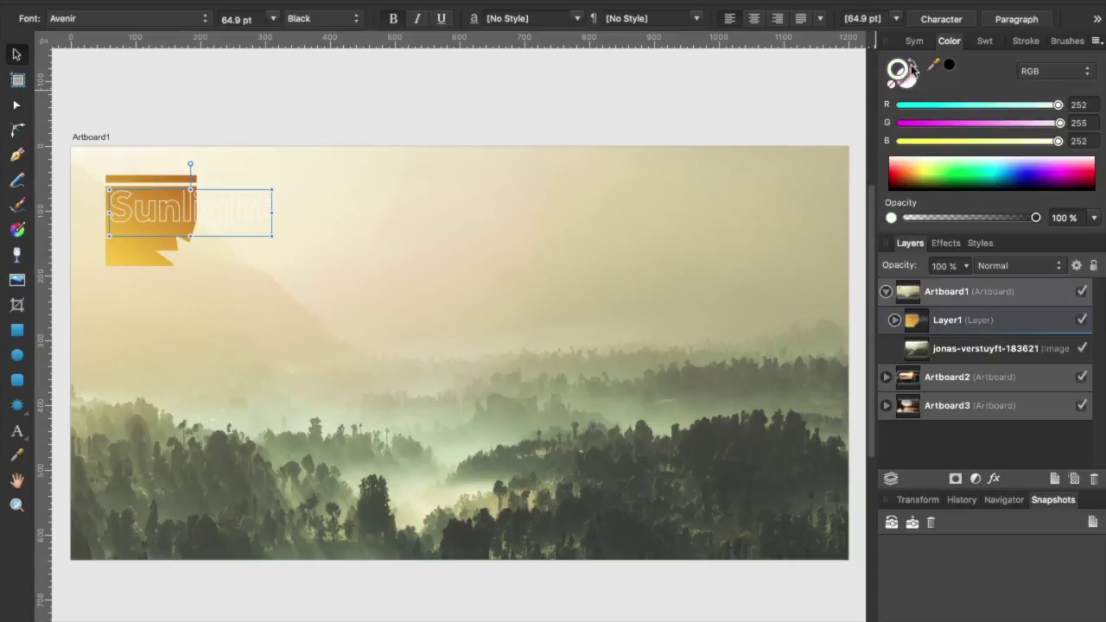
left_click(891, 84)
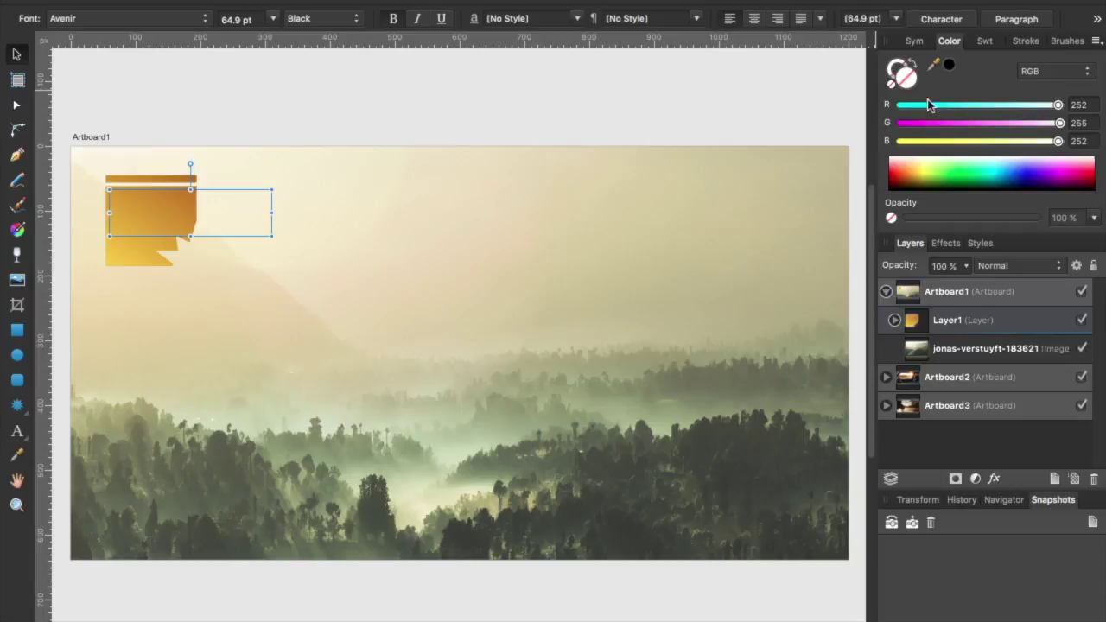
left_click_drag(953, 154, 970, 156)
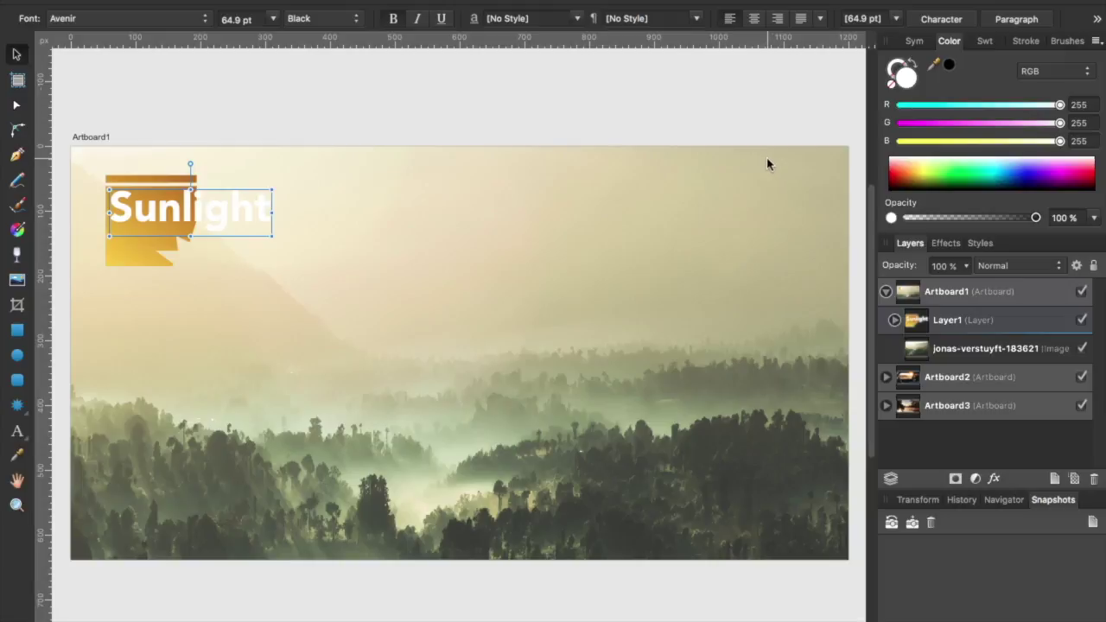
Sample the orange-brown from the gradient shape (RGB 186, 115, 2) and apply it as the Sunlight text's outline, then deselect the text.
left_click(890, 77)
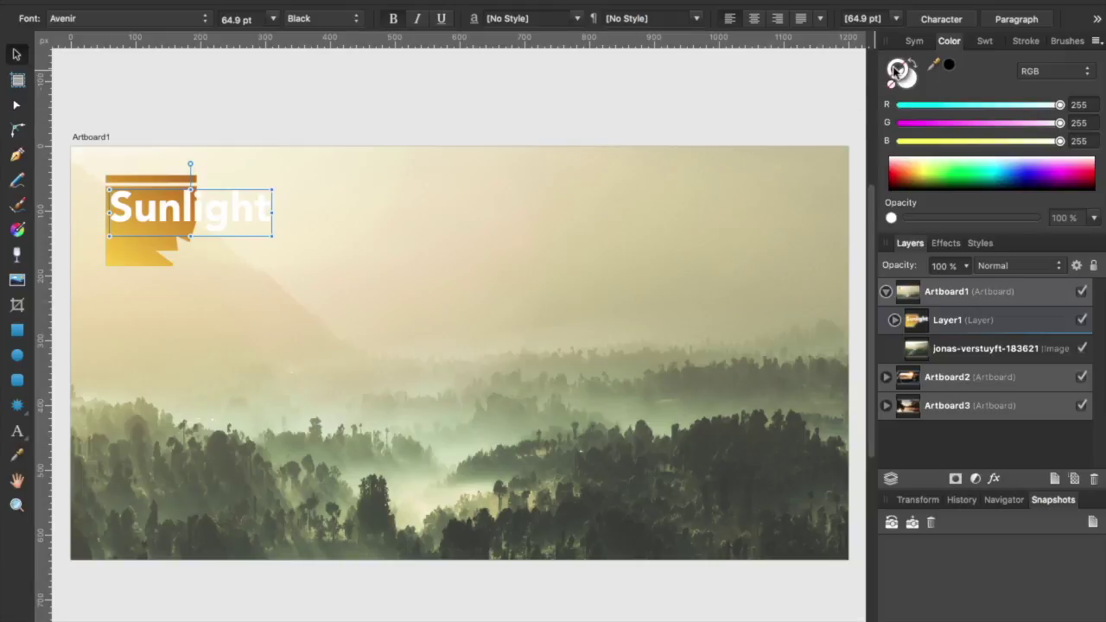
left_click_drag(7, 259, 178, 181)
left_click(950, 67)
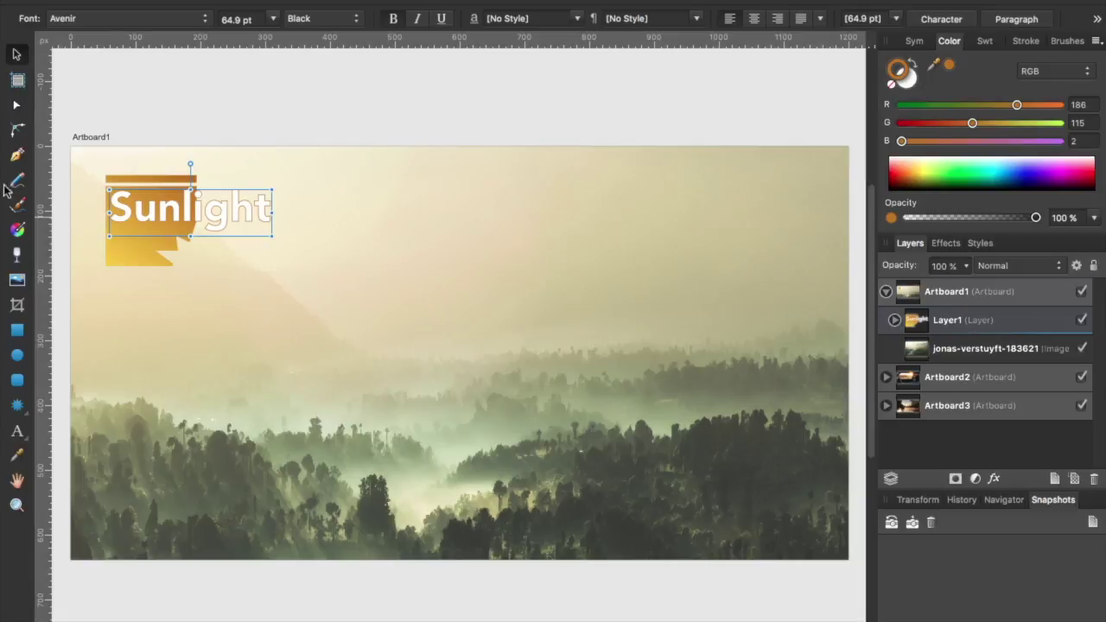
left_click(126, 97)
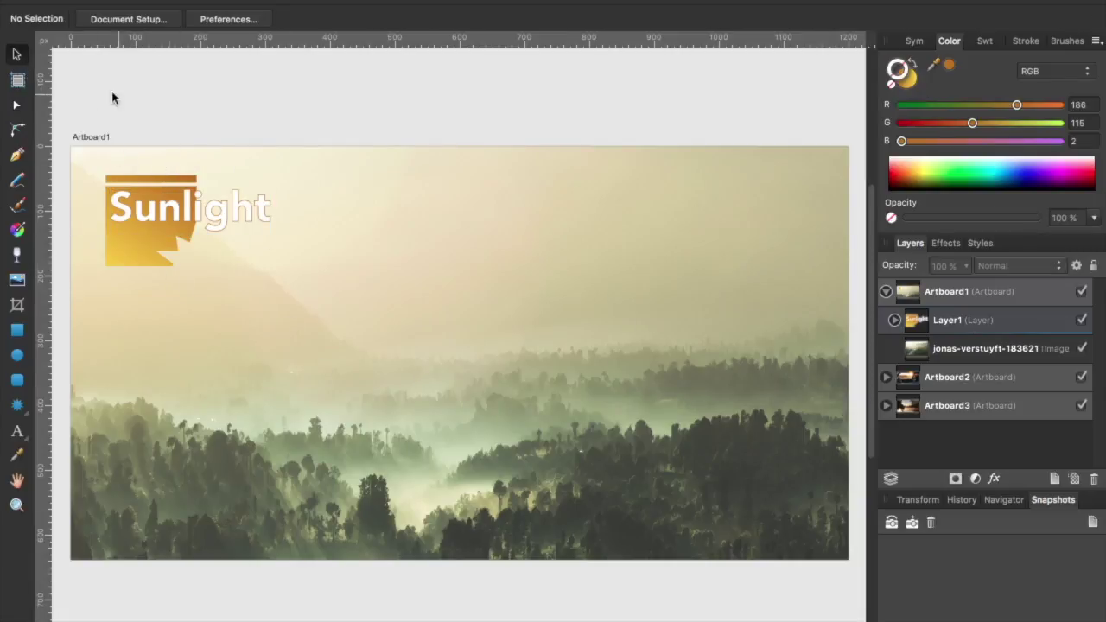
Try to create a symbol from the ungrouped Sunlight text and gradient shape, and undo it.
left_click_drag(85, 160, 303, 300)
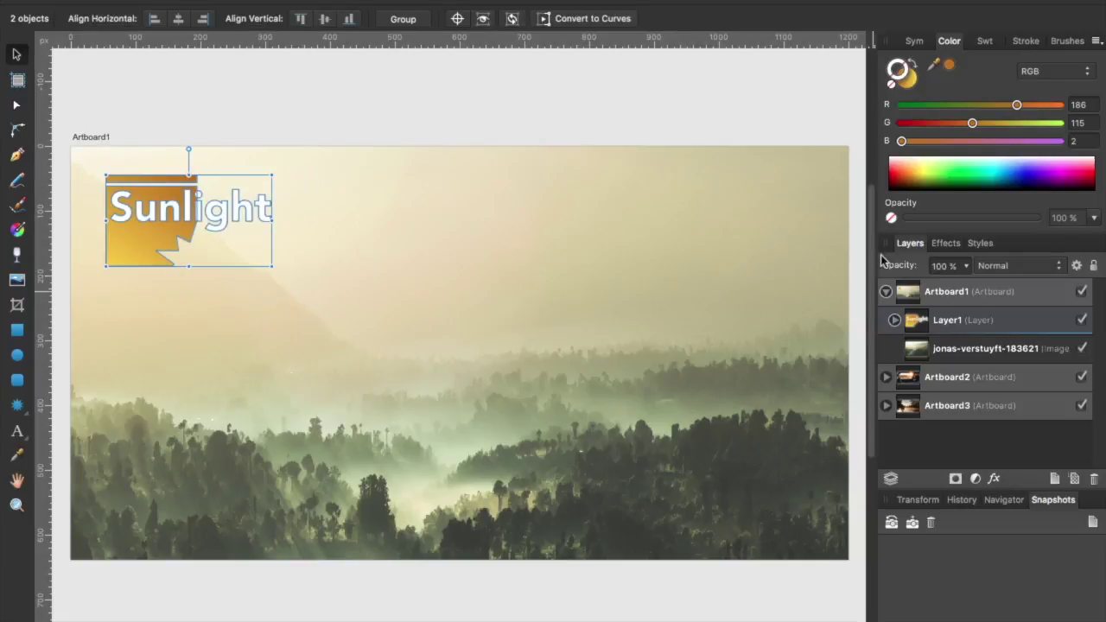
left_click(916, 40)
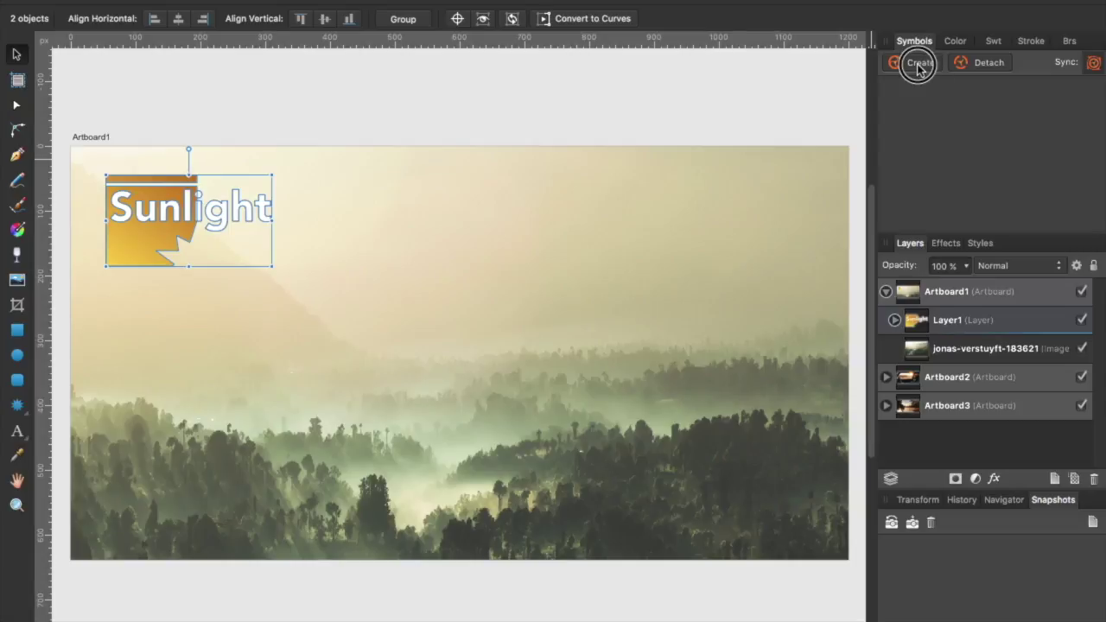
left_click(919, 65)
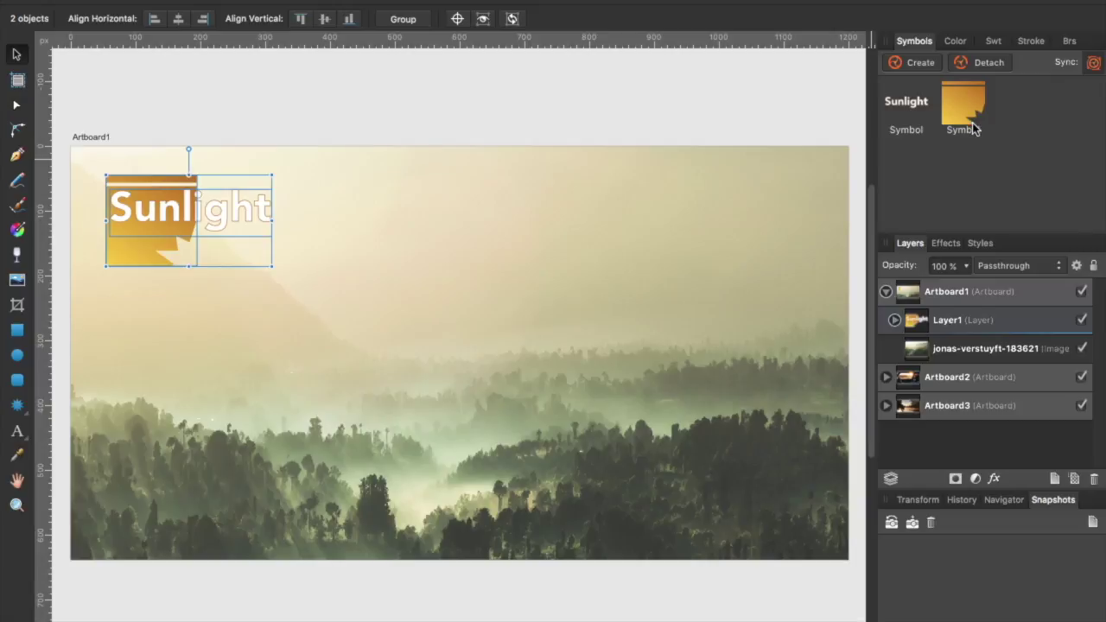
key("super+z")
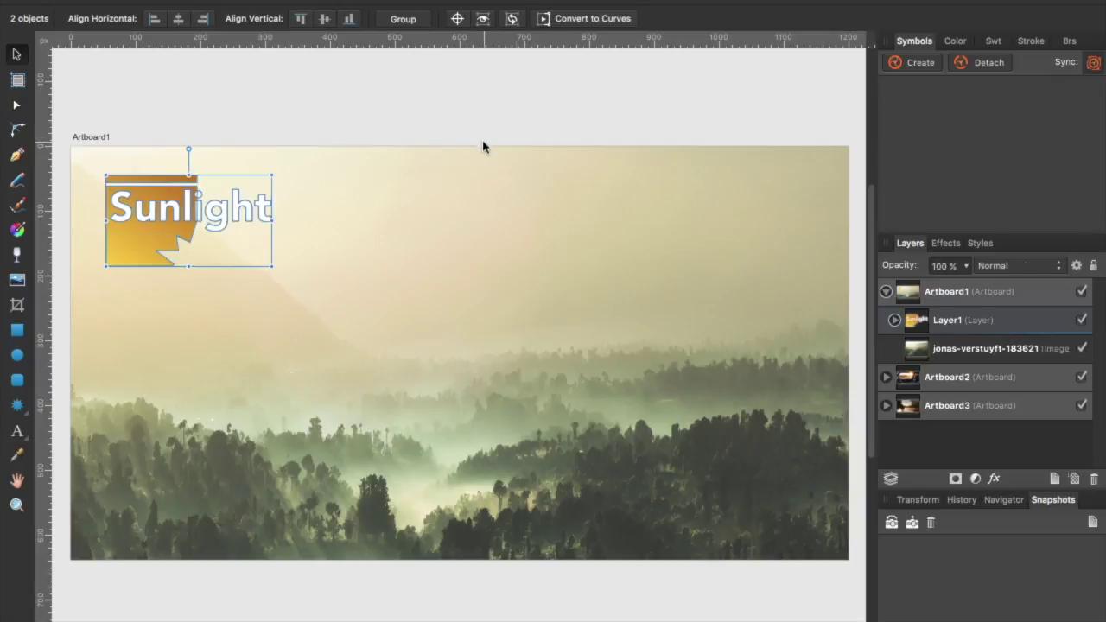
Group the Sunlight text and gradient shape into a single symbol, and move it closer to Artboard1's upper left corner.
key("super+d")
left_click_drag(307, 268, 86, 167)
key("super+g")
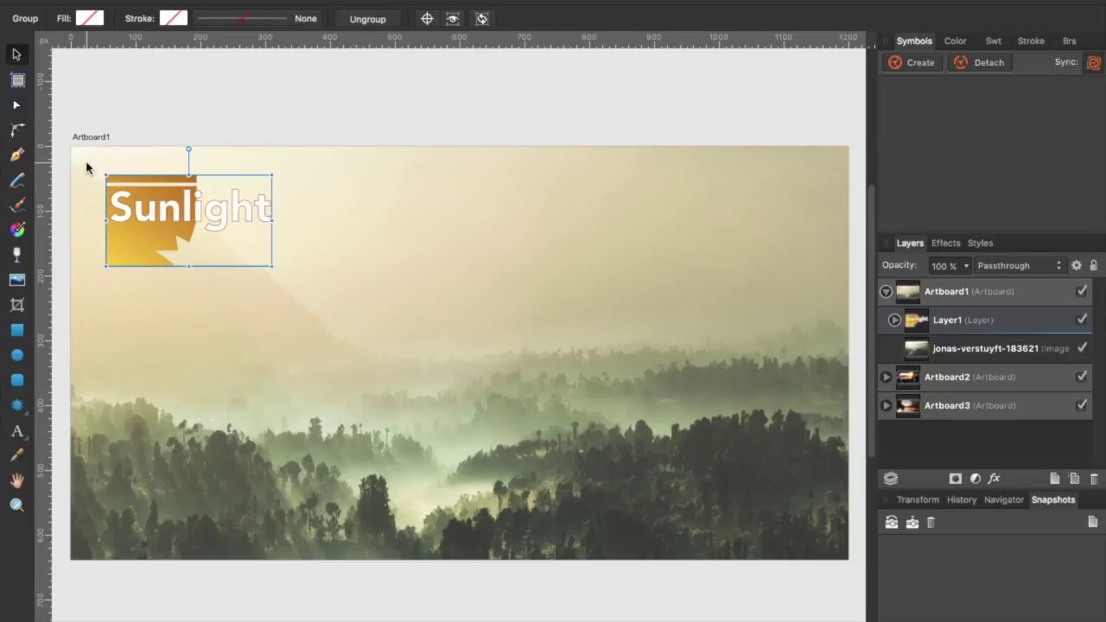
left_click(921, 66)
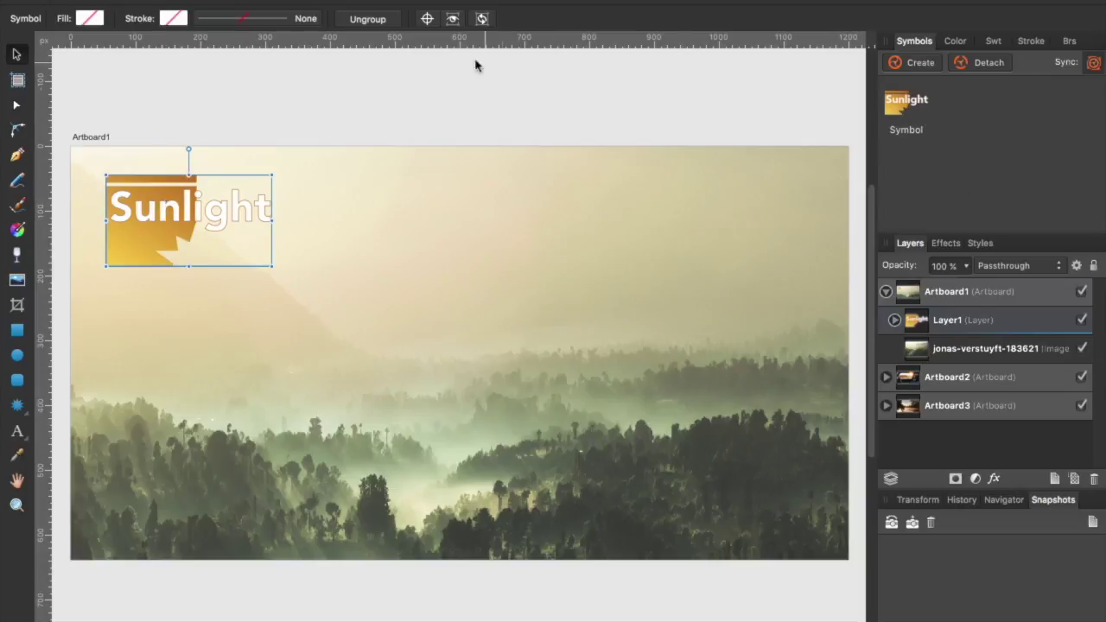
left_click_drag(171, 214, 148, 200)
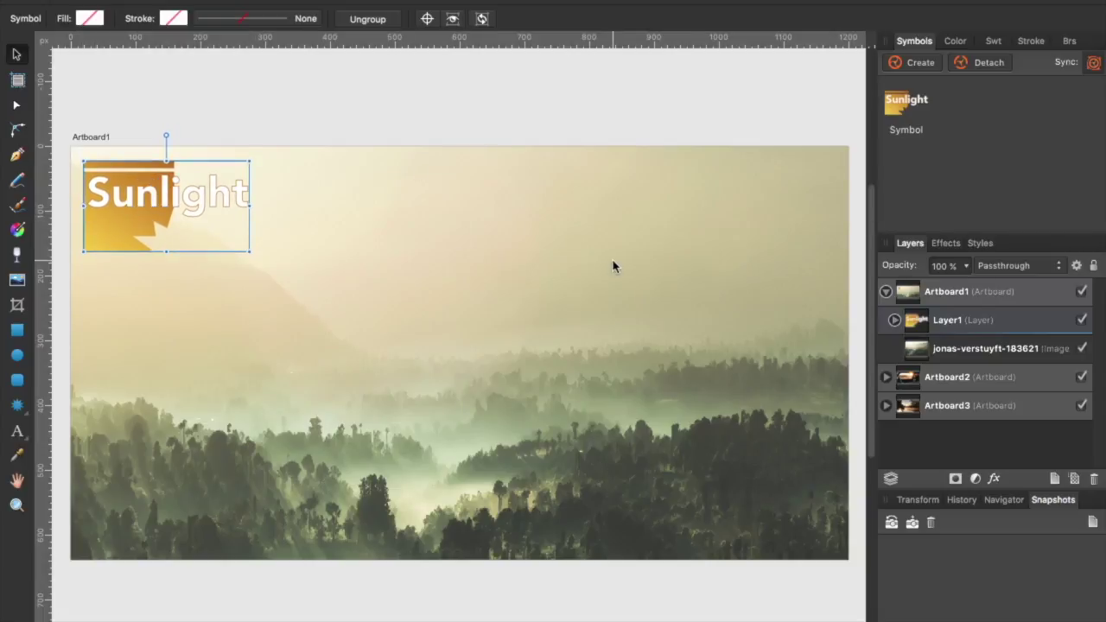
Place an instance of the Sunlight logo symbol in the lower left corner of Artboard2, over the steering wheel.
key("ctrl+minus")
key("ctrl+minus")
key("ctrl+minus")
key("ctrl+minus")
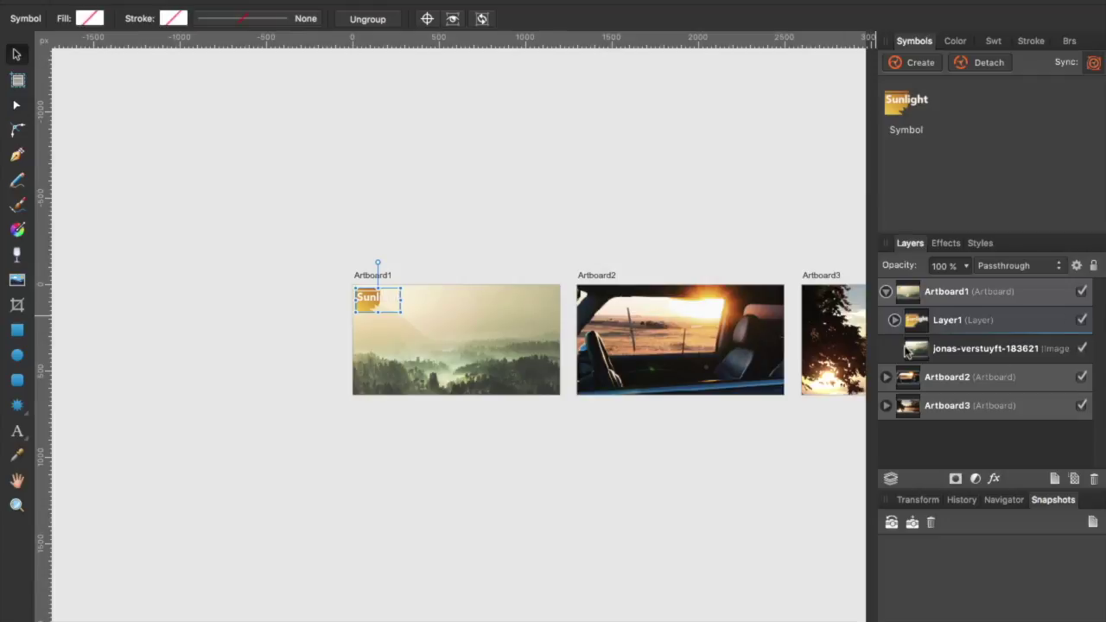
left_click_drag(705, 376, 477, 363)
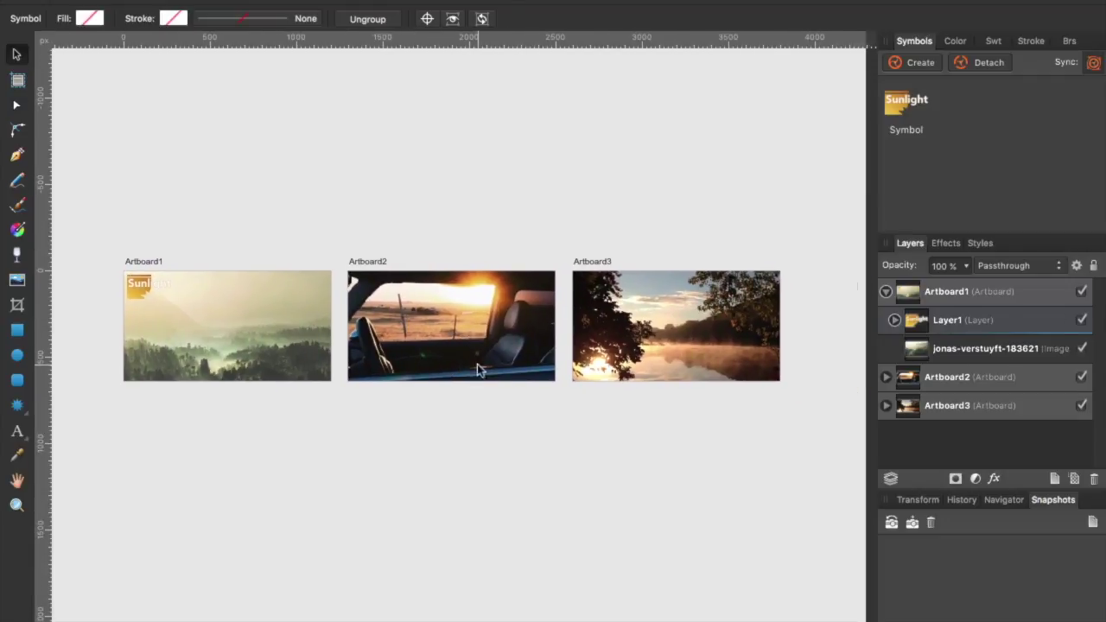
left_click(946, 379)
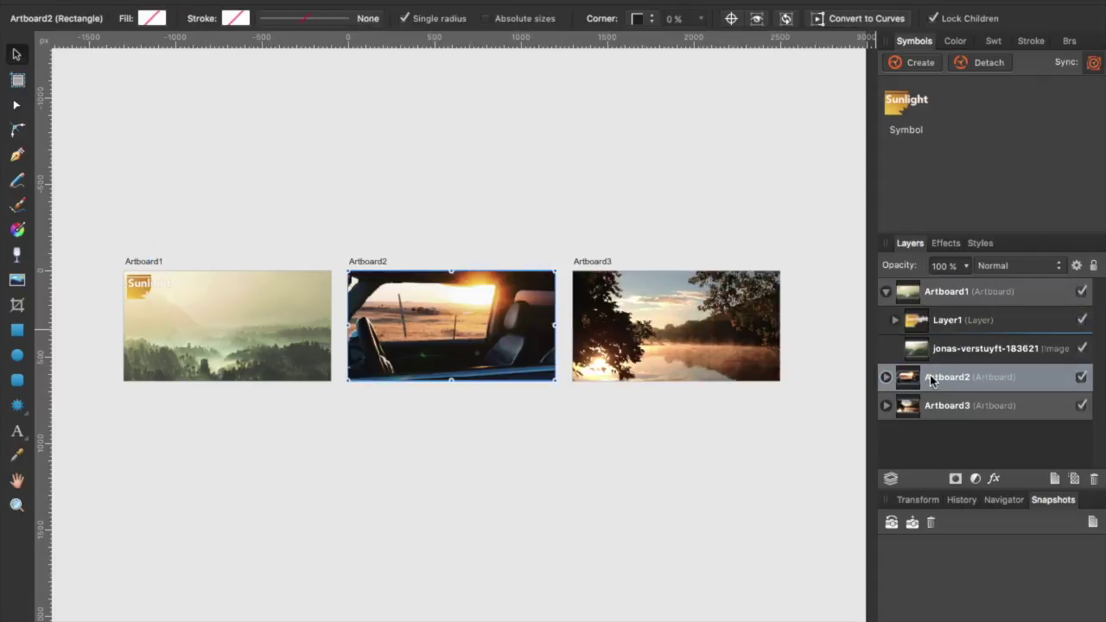
double_click(931, 378)
left_click(993, 378)
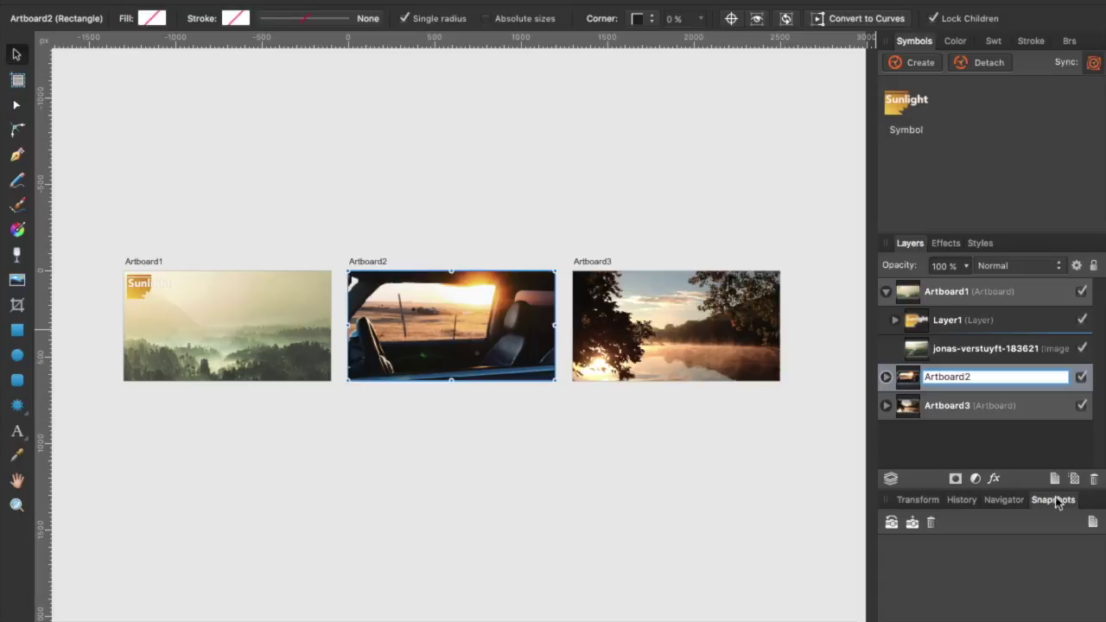
left_click(981, 448)
key("super+equal")
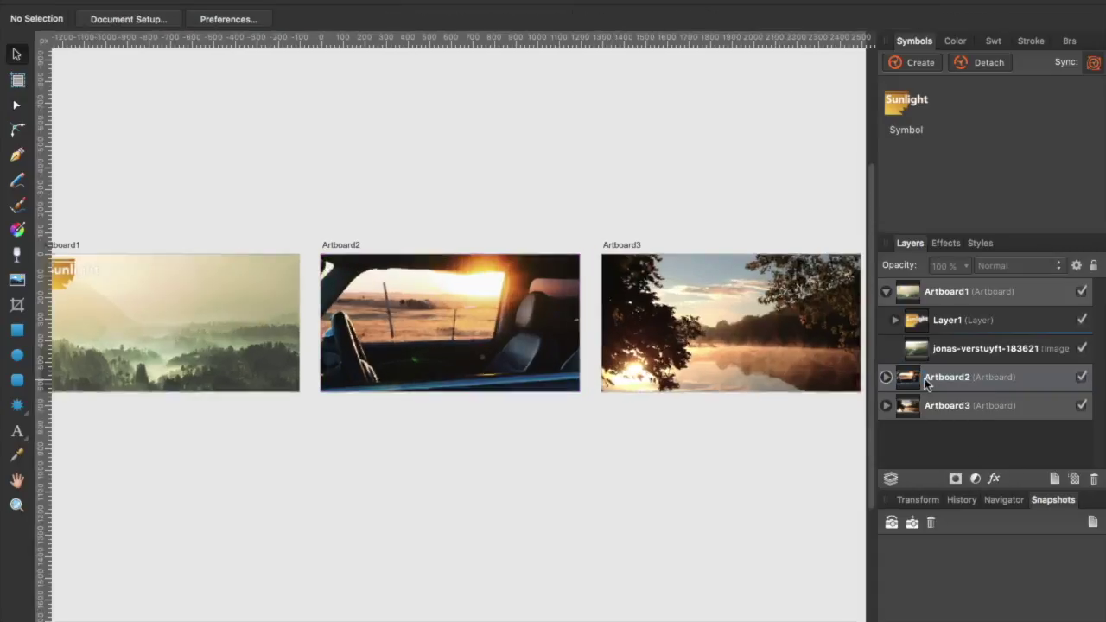
key("super+equal")
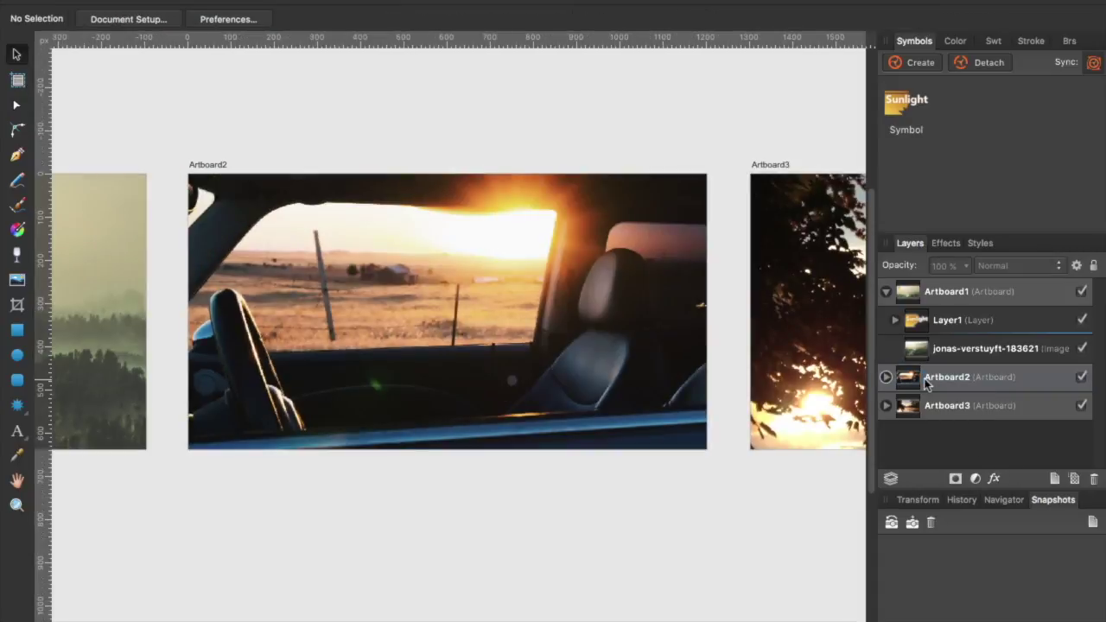
left_click(343, 264)
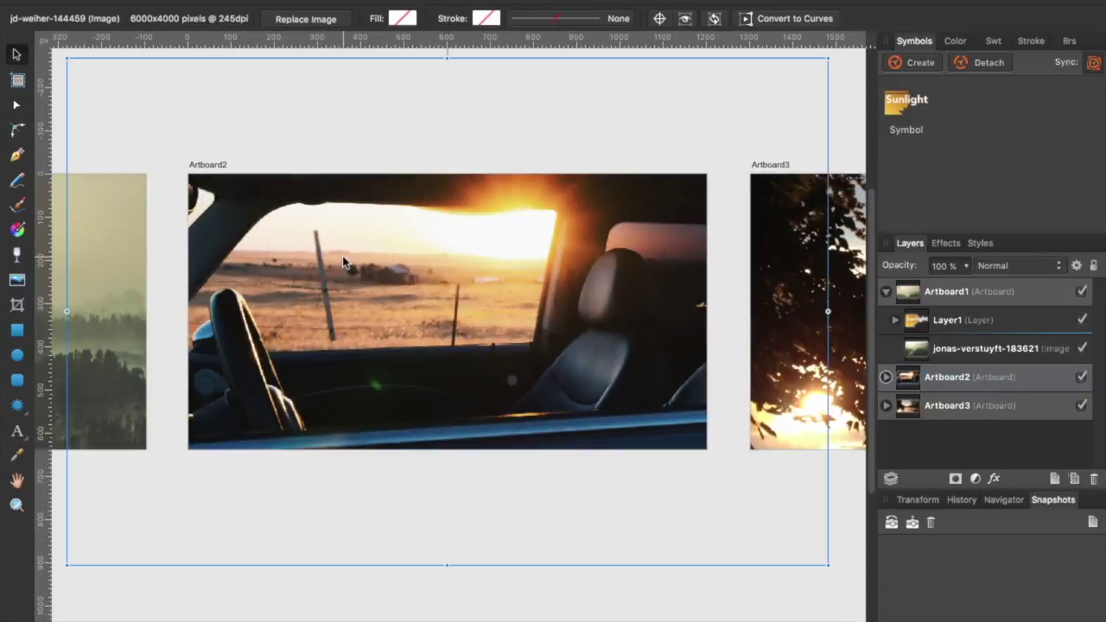
left_click(884, 387)
left_click_drag(902, 99, 236, 395)
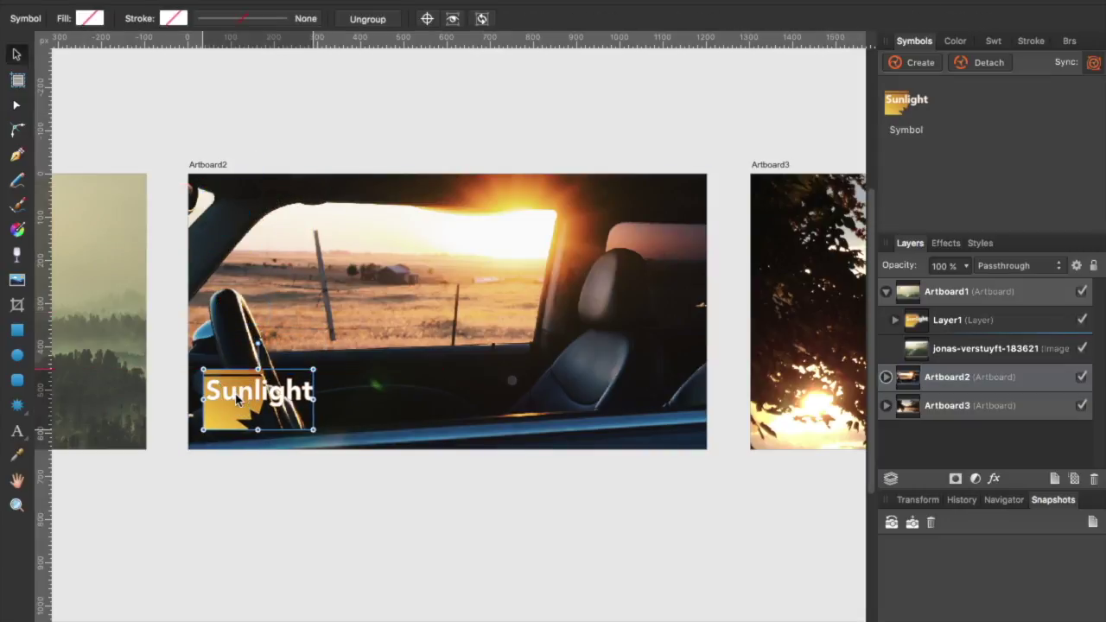
Place an instance of the Sunlight logo symbol in the lower right corner of Artboard3 and fine-tune its position.
left_click(945, 408)
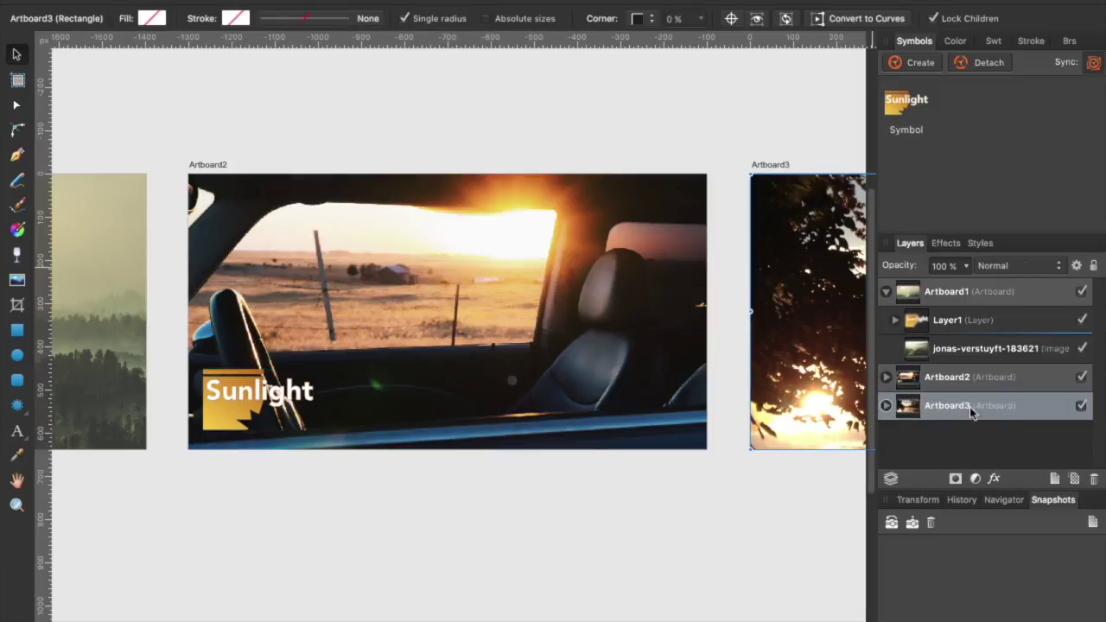
double_click(947, 408)
key("Escape")
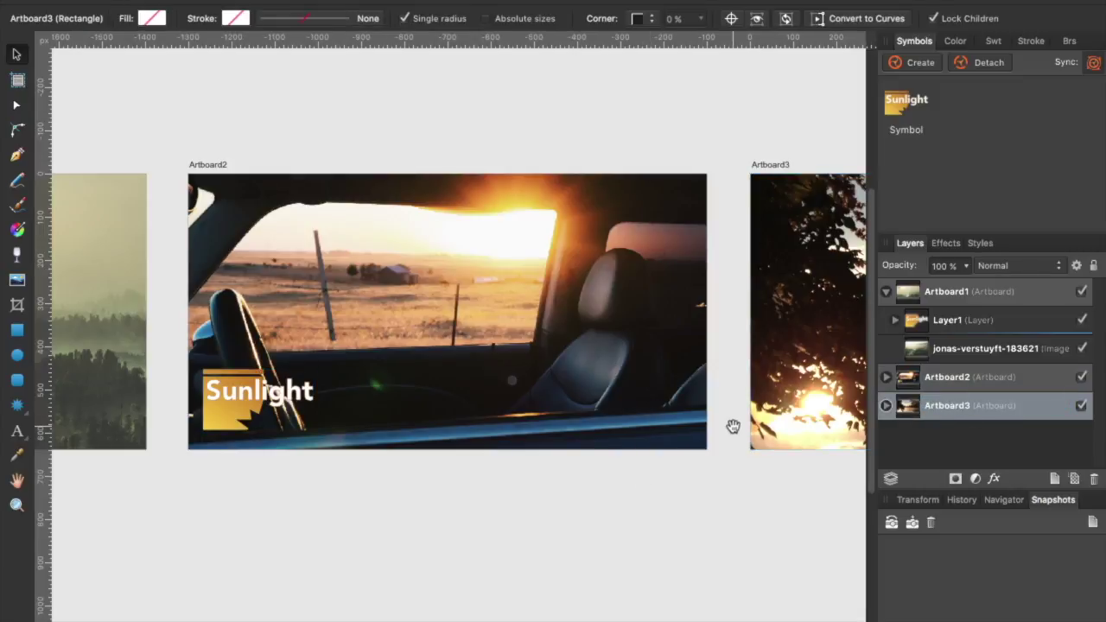
scroll(732, 424, "right", 10)
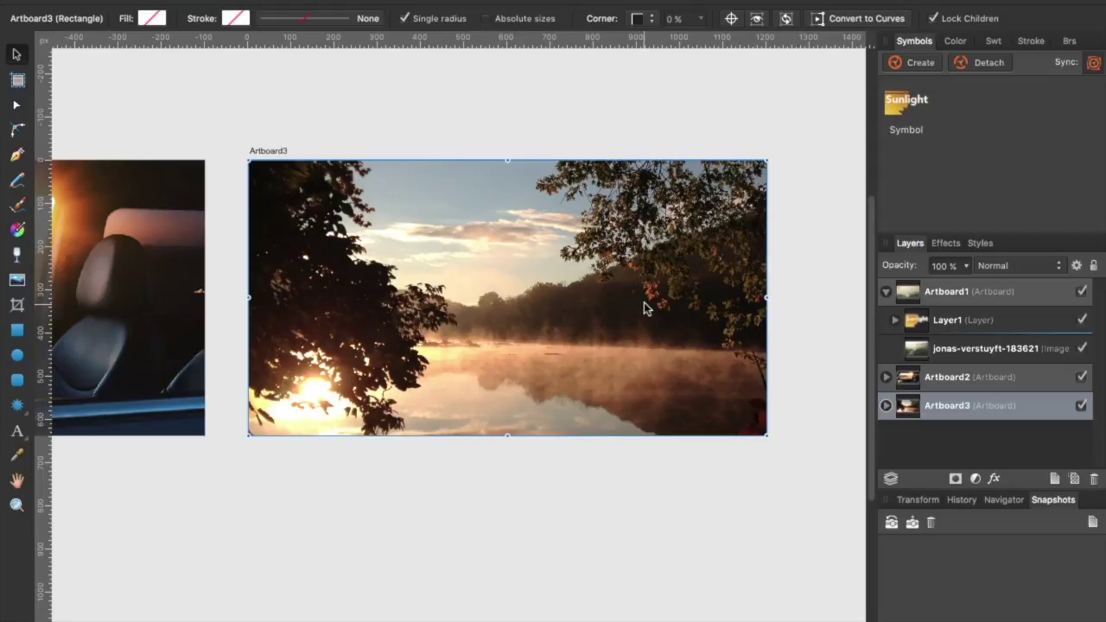
left_click_drag(898, 99, 626, 350)
left_click_drag(649, 377, 685, 385)
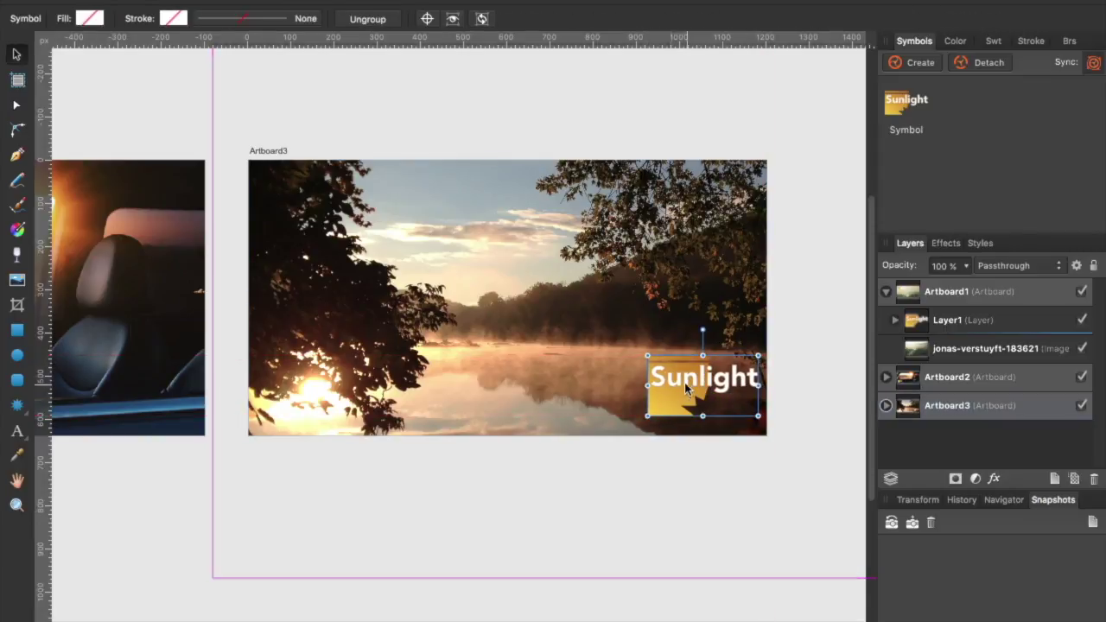
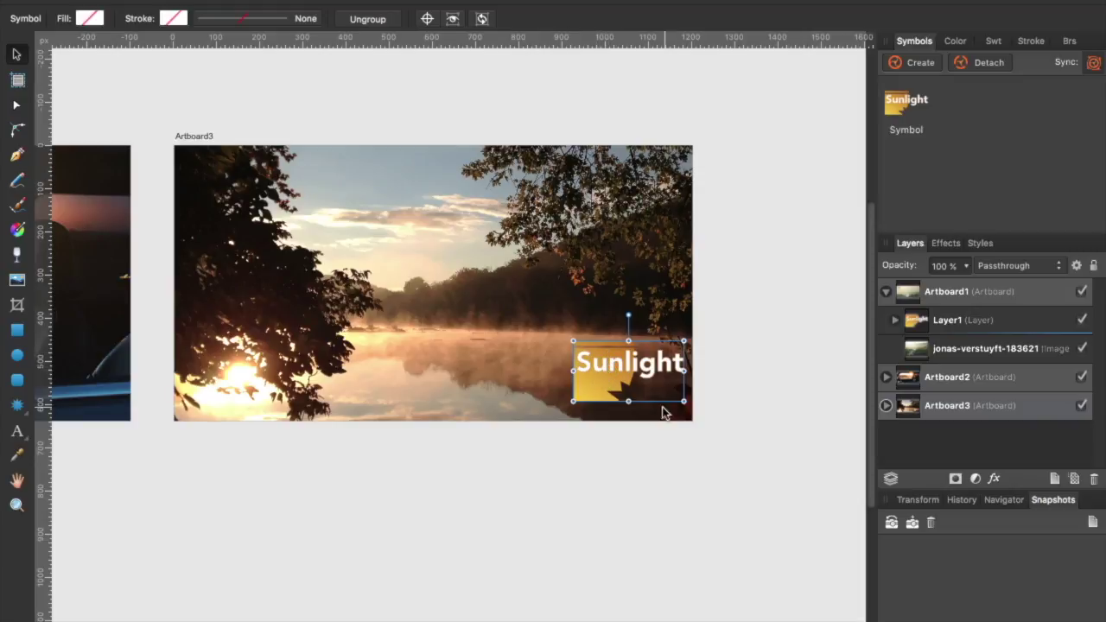
left_click_drag(605, 365, 628, 370)
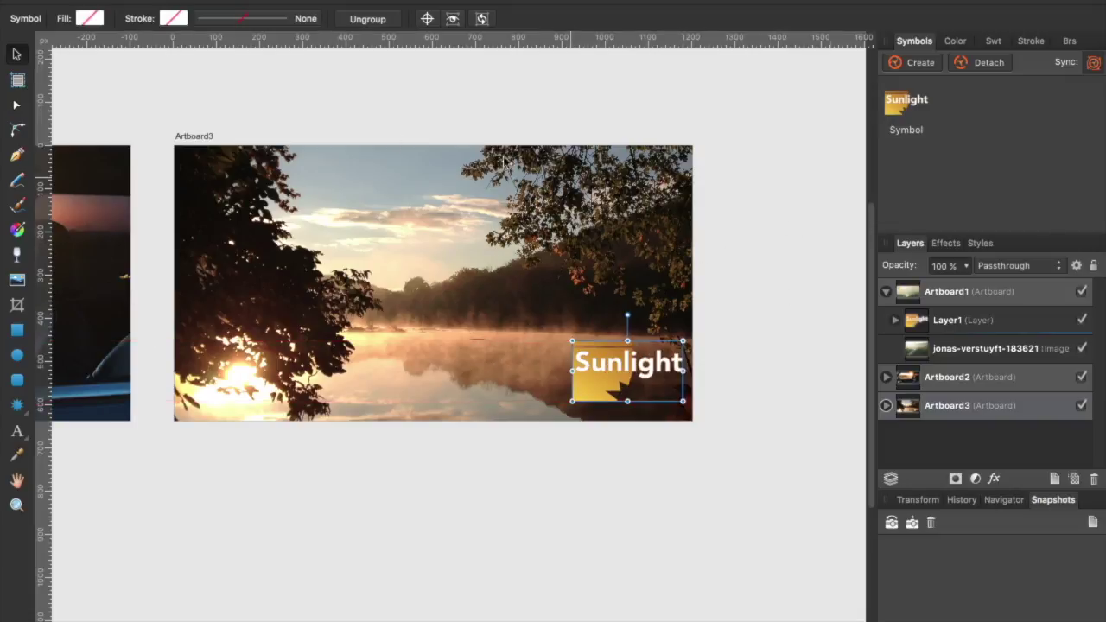
Fill the Sunlight symbol instance on Artboard3 with an orange-red swatch and deselect it.
left_click(90, 18)
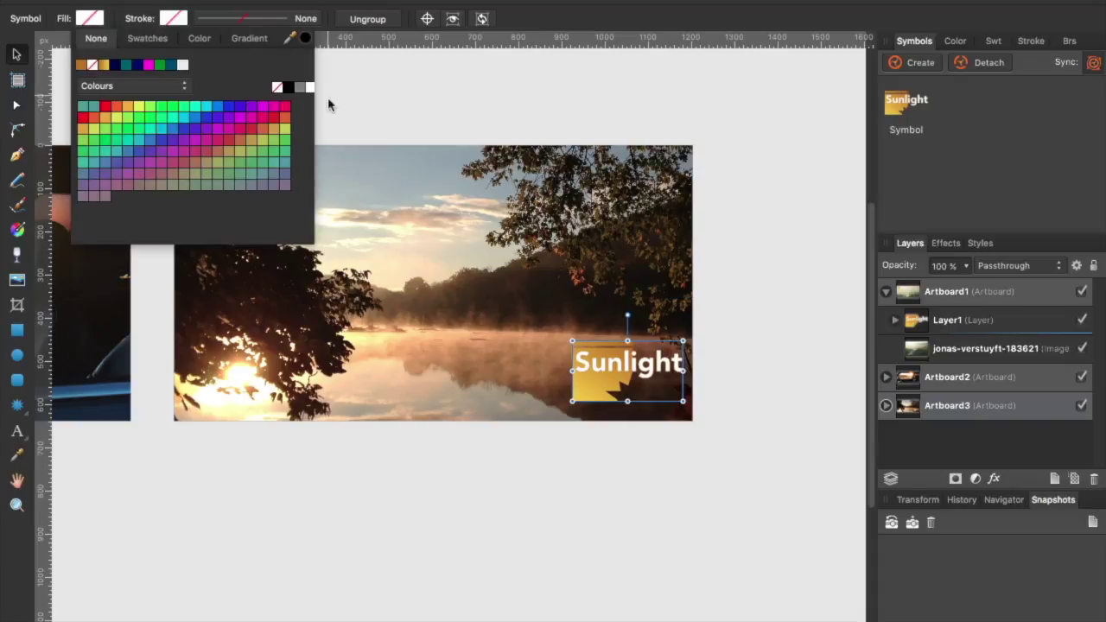
left_click(122, 111)
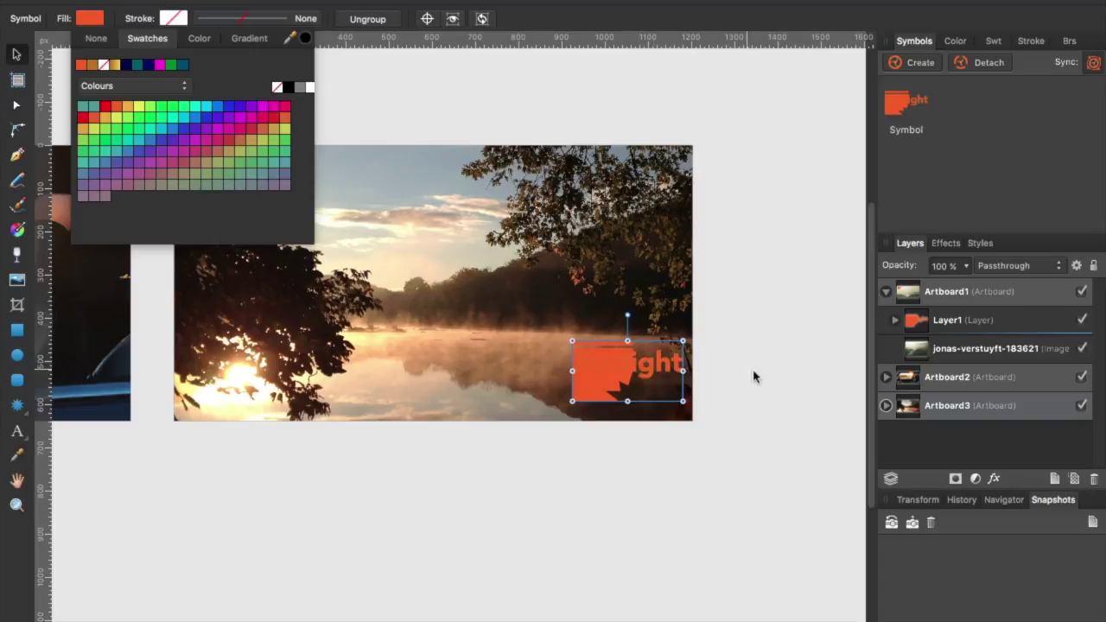
left_click(798, 375)
Set the outline of the Sunlight text inside Artboard1's symbol to white (RGB 255, 255, 255).
left_click_drag(358, 377, 555, 350)
left_click_drag(355, 334, 484, 333)
left_click_drag(249, 316, 457, 316)
left_click_drag(275, 304, 480, 304)
left_click_drag(173, 226, 392, 237)
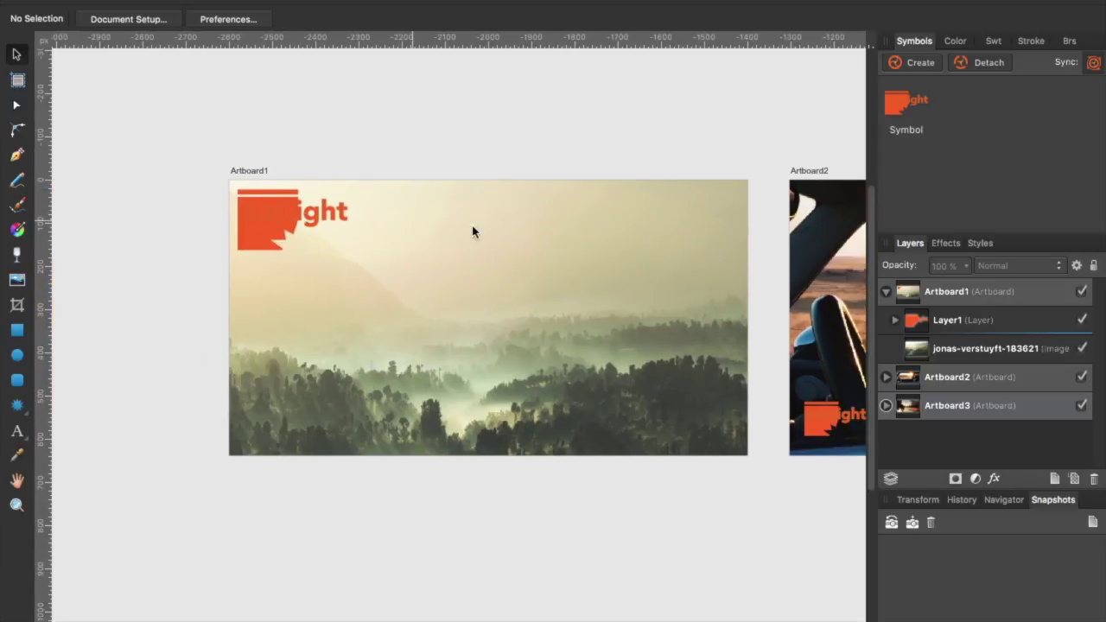
left_click(895, 320)
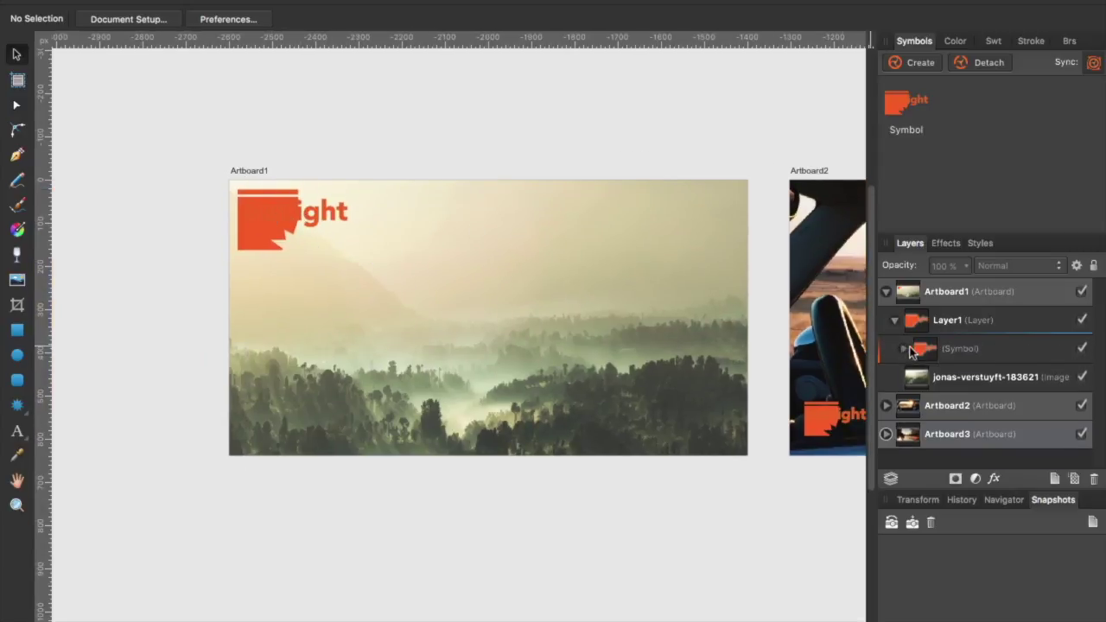
left_click(904, 349)
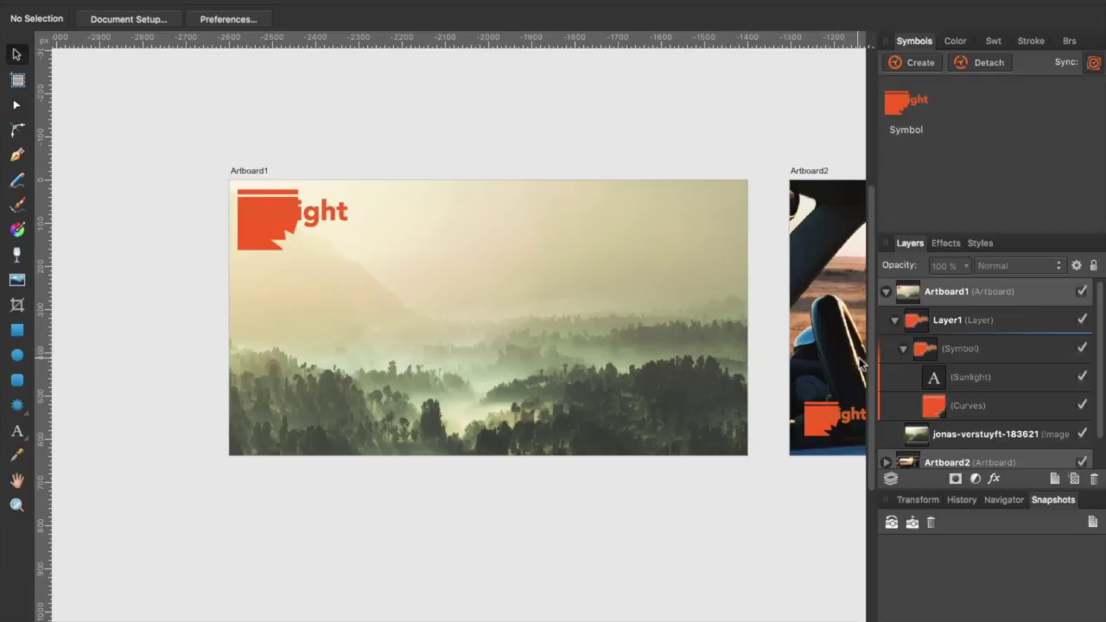
left_click(958, 380)
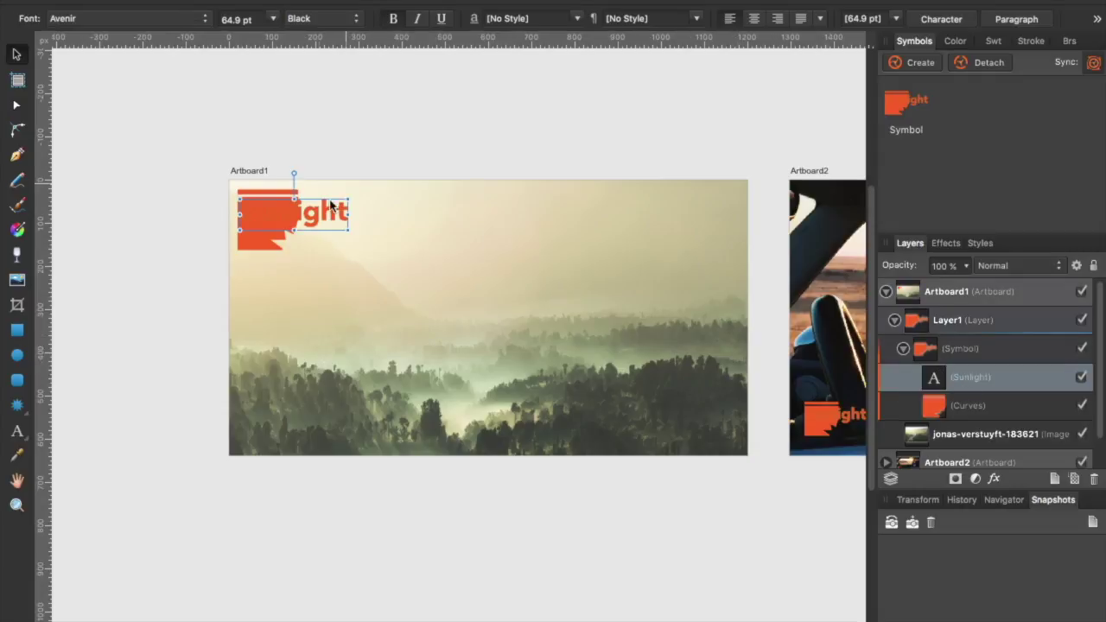
left_click(954, 41)
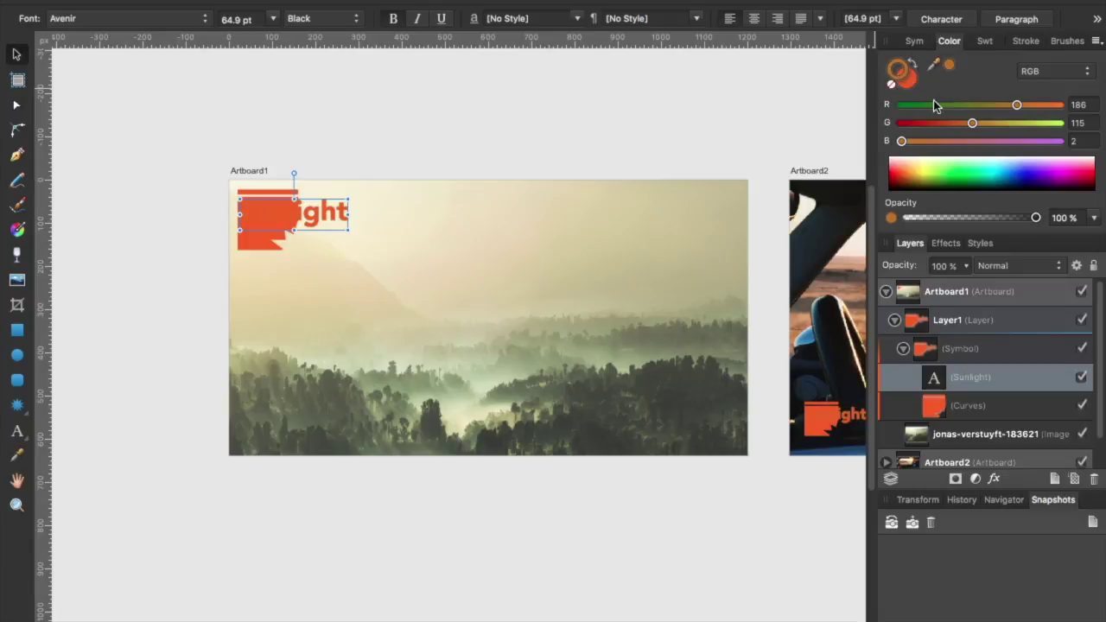
left_click_drag(956, 160, 956, 157)
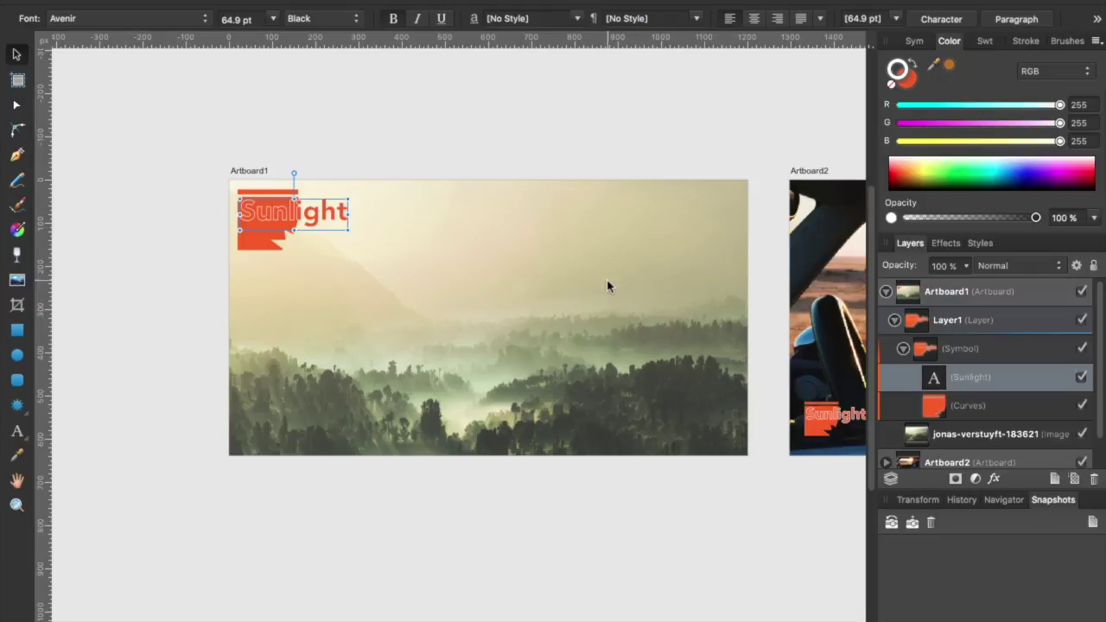
Move the Sunlight text inside Artboard1's symbol slightly down over the orange-red shape and deselect it.
left_click_drag(630, 321, 331, 298)
left_click_drag(568, 331, 199, 350)
left_click_drag(559, 366, 392, 360)
scroll(356, 303, "up", 2)
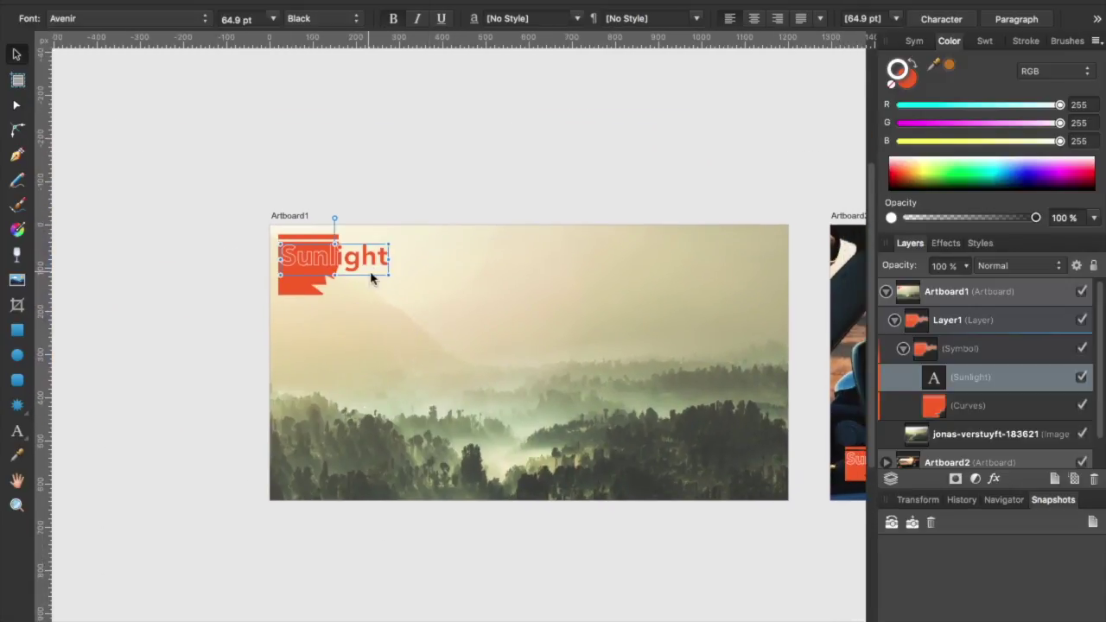
left_click_drag(360, 259, 359, 267)
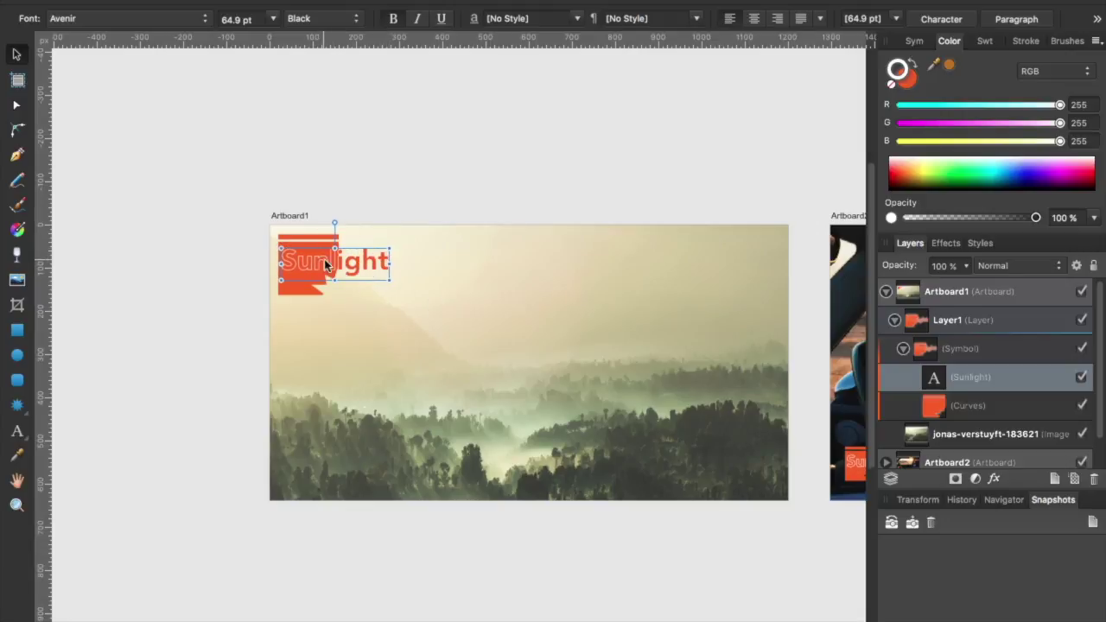
left_click(432, 205)
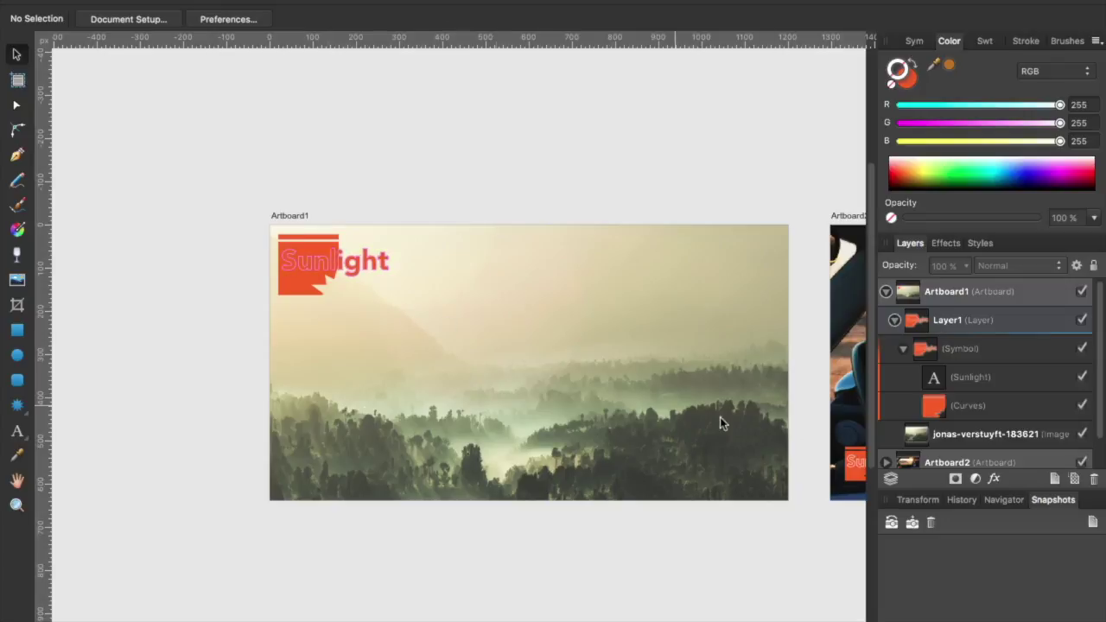
Detach the Sunlight logo on Artboard3 from its symbol.
left_click_drag(801, 442, 368, 365)
left_click_drag(545, 383, 519, 386)
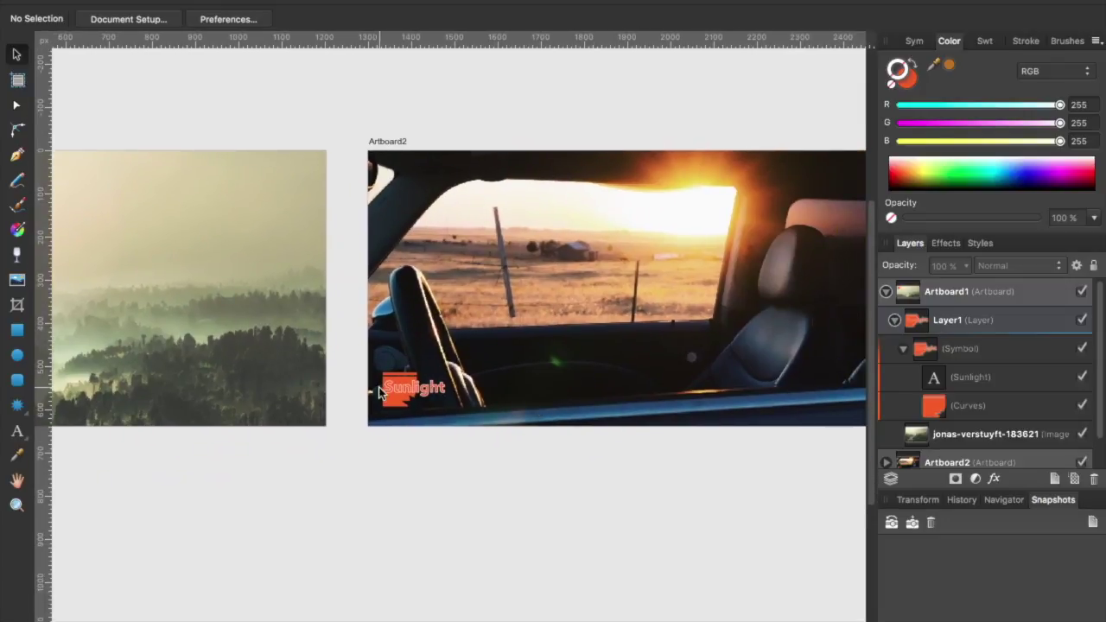
left_click_drag(424, 414, 288, 365)
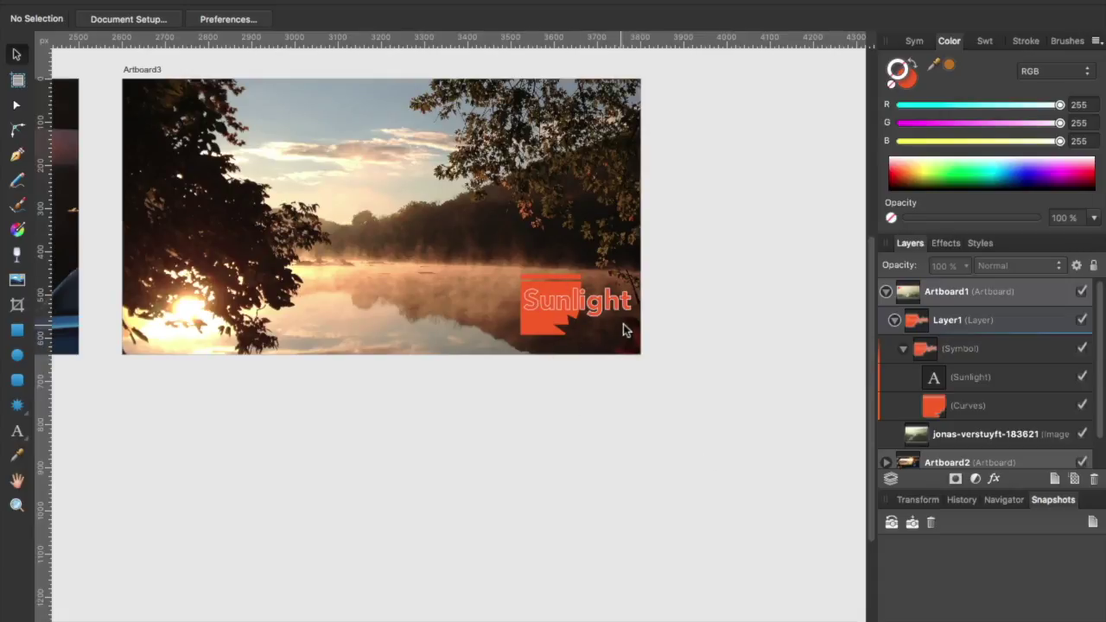
left_click(912, 41)
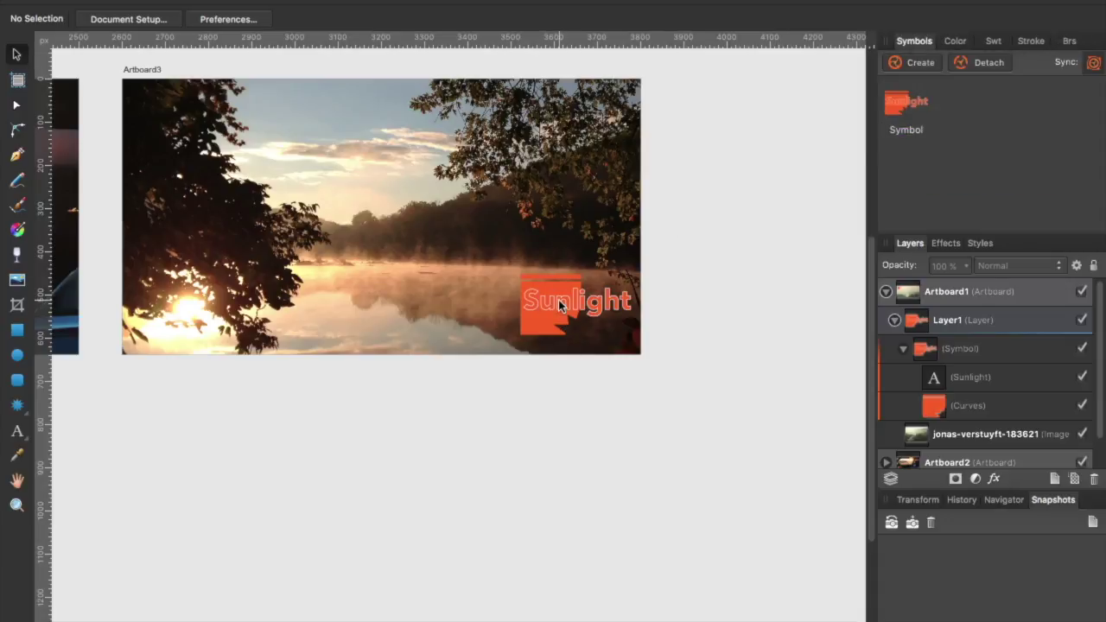
left_click(926, 464)
scroll(926, 449, "down", 1)
left_click(941, 456)
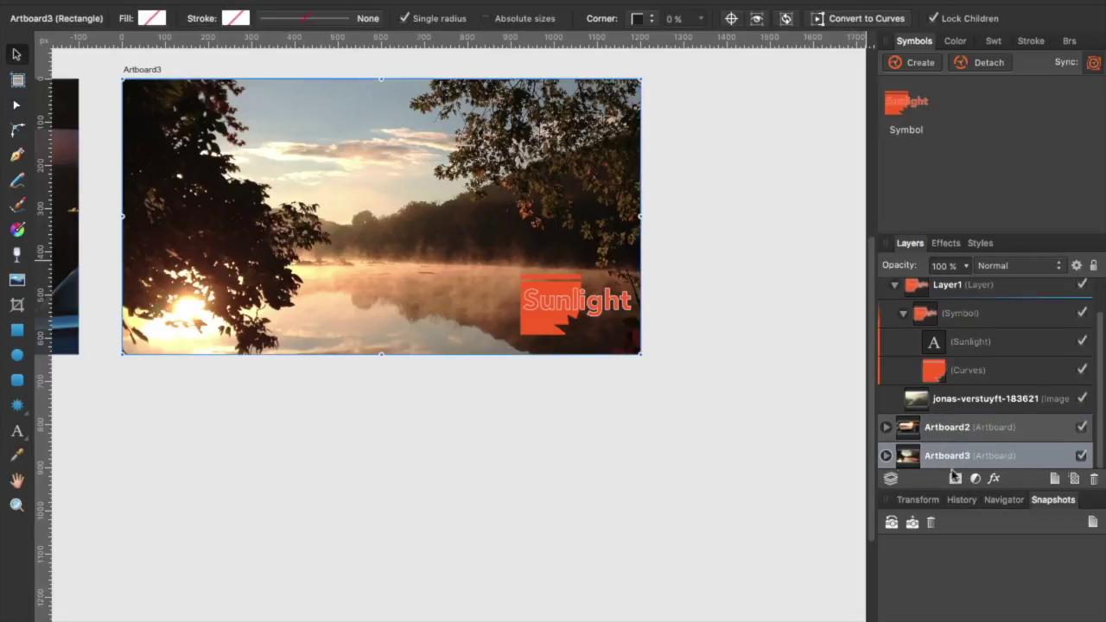
left_click(562, 300)
left_click(969, 67)
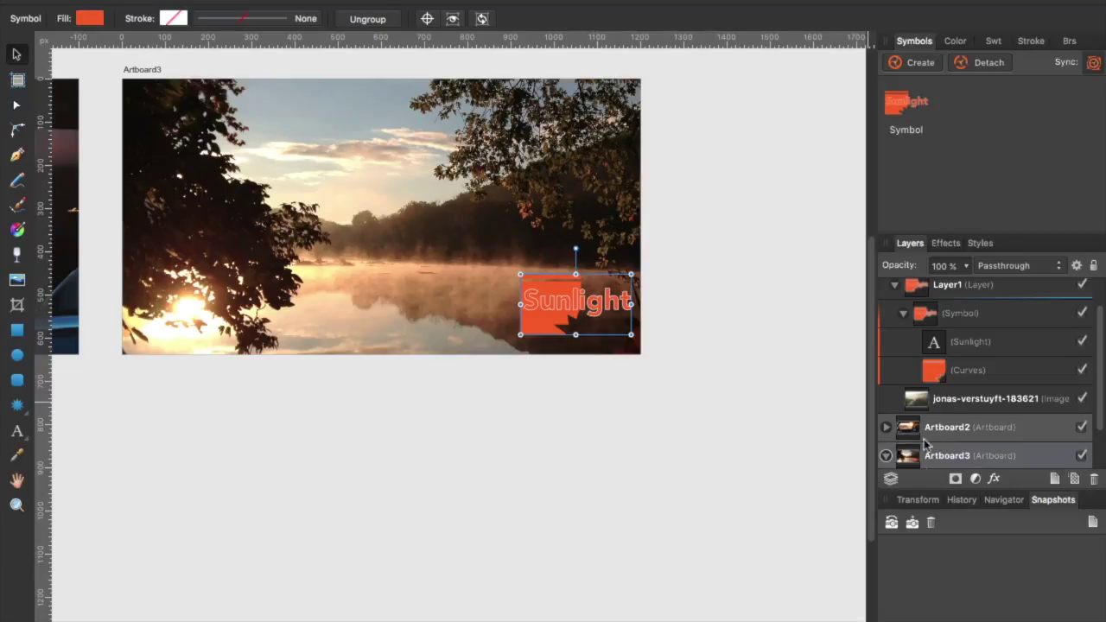
Set the outline of the Sunlight text in Artboard3's detached logo group to dark blue (RGB 38, 0, 112).
left_click(885, 455)
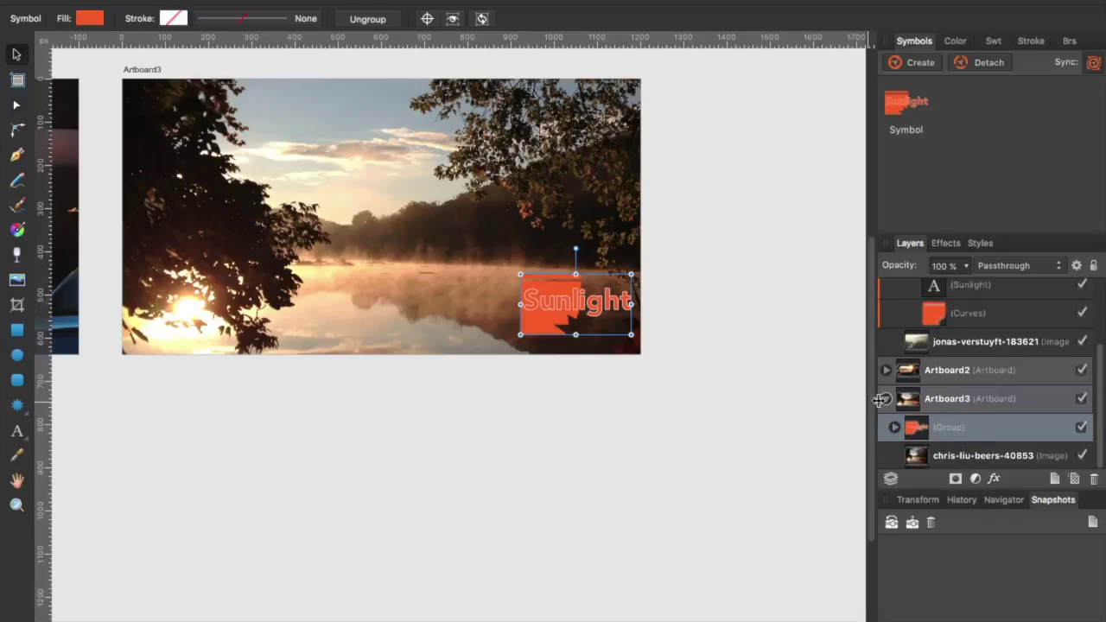
left_click(894, 427)
scroll(950, 422, "down", 2)
left_click(959, 401)
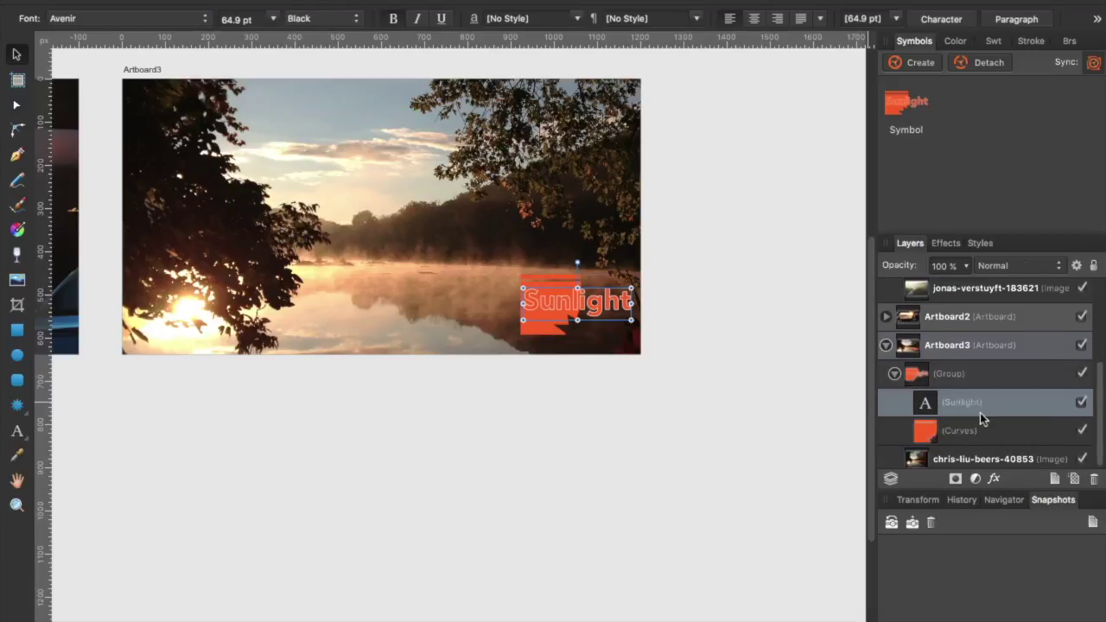
left_click(954, 41)
left_click_drag(950, 171, 1037, 186)
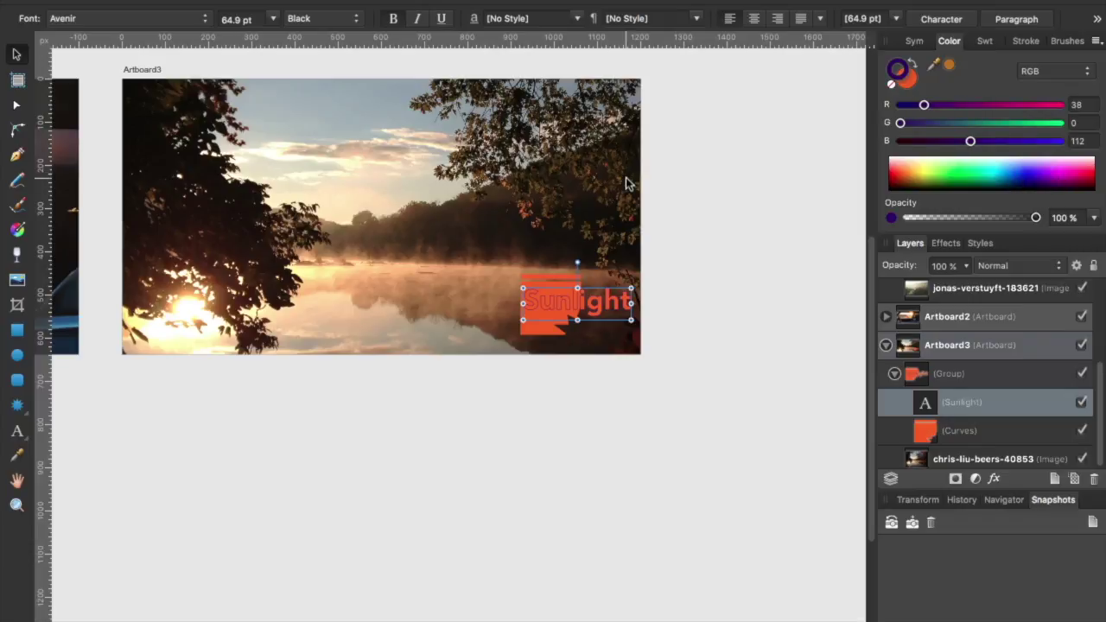
Compare the Sunlight text's outline color in the logos across all three artboards.
key("super+plus")
scroll(547, 369, "left", 5)
scroll(547, 370, "up", 2)
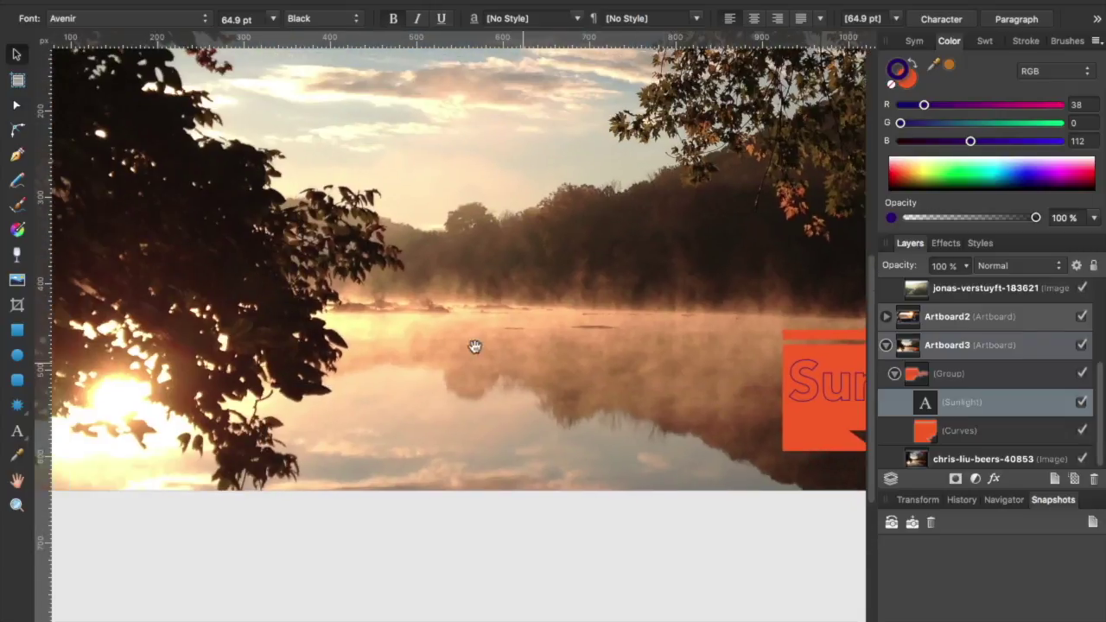
scroll(546, 370, "down", 3)
scroll(748, 346, "left", 8)
scroll(459, 210, "up", 3)
scroll(351, 382, "down", 3)
scroll(558, 284, "left", 8)
scroll(634, 323, "up", 3)
left_click_drag(240, 242, 316, 247)
key("super+0")
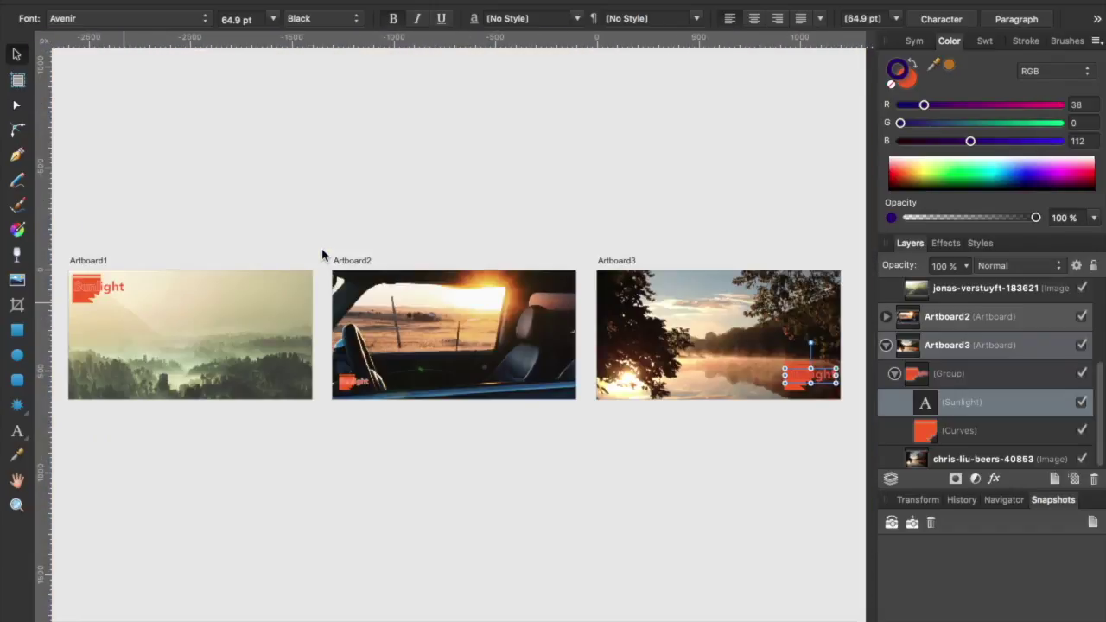